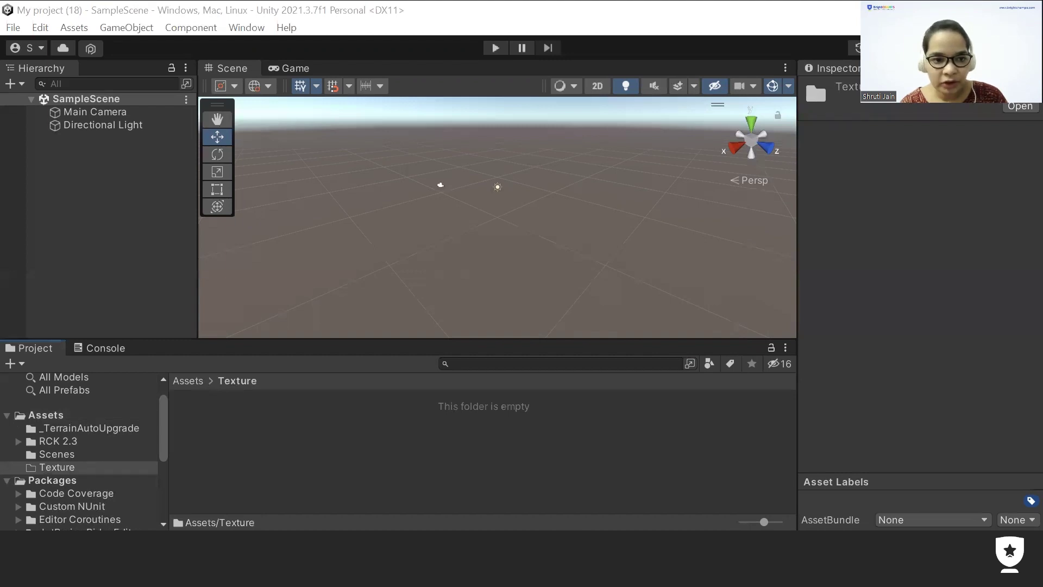
# - Drag the Grass and Race road image files into the project's Texture folder
pyautogui.moveTo(191, 436); pyautogui.dragTo(189, 438)
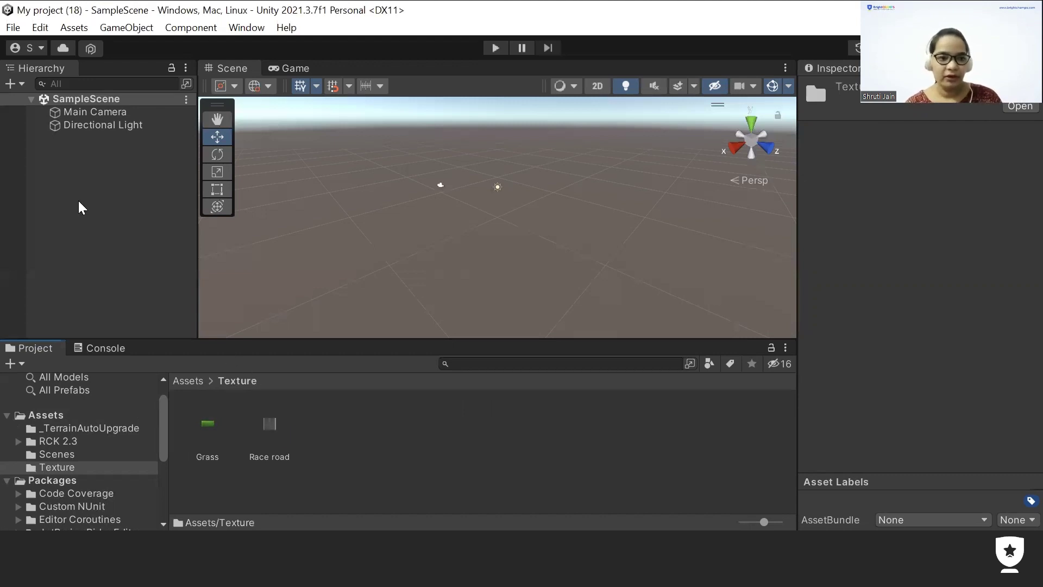
# - Add a Terrain via 3D Object > Terrain, keep its default name, and frame it
pyautogui.rightClick(159, 495)
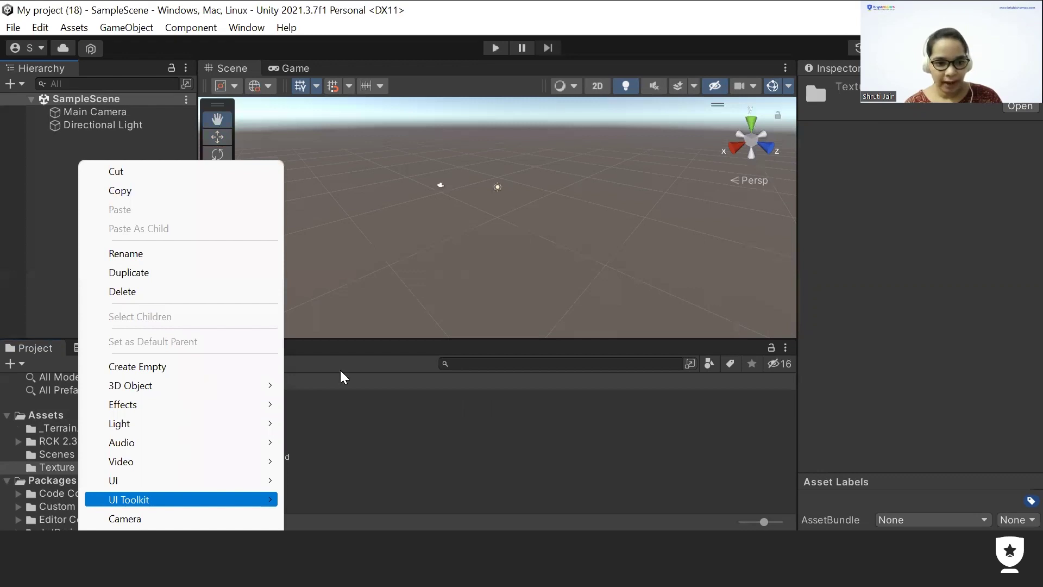
pyautogui.moveTo(205, 385)
pyautogui.click(343, 351)
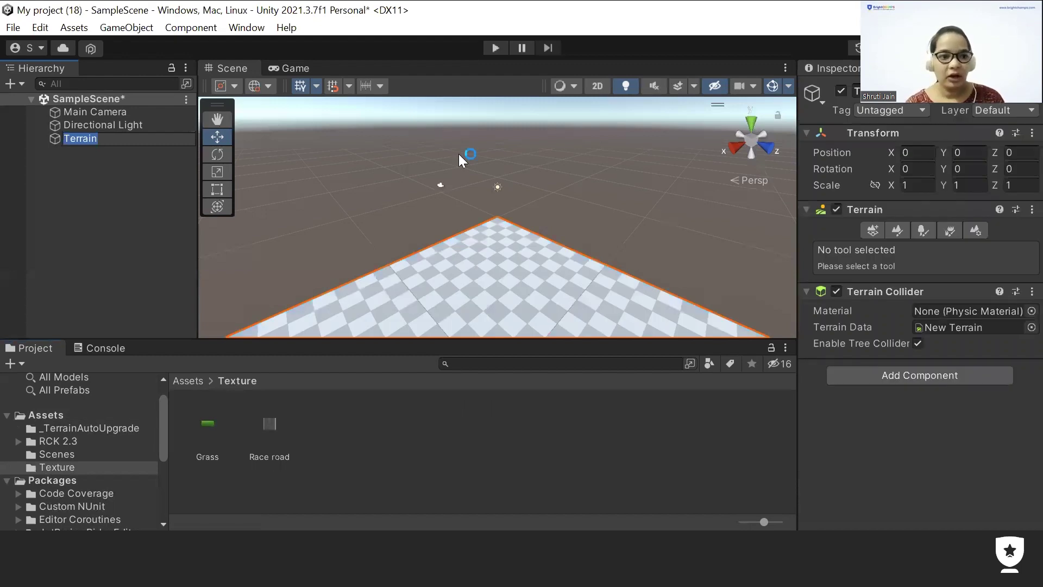
pyautogui.click(142, 139)
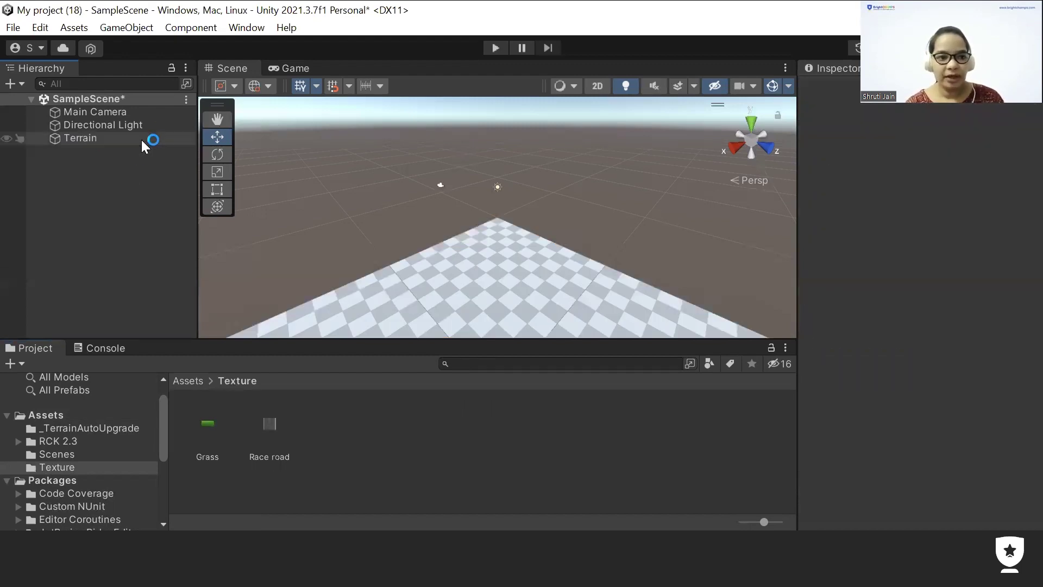
pyautogui.doubleClick(141, 139)
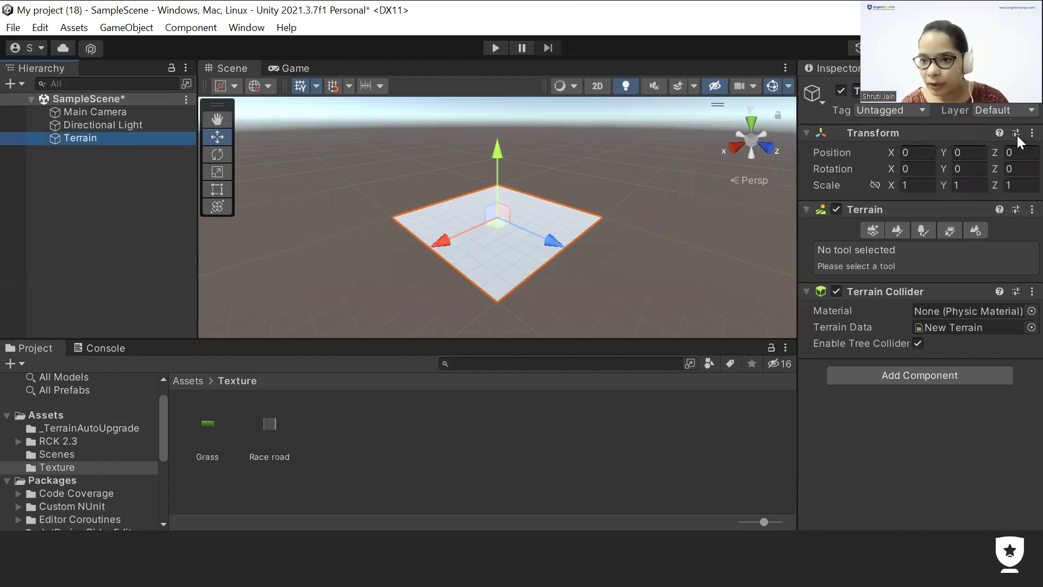
# - In Paint Texture, create a terrain layer using the Grass texture so the ground turns green
pyautogui.click(898, 229)
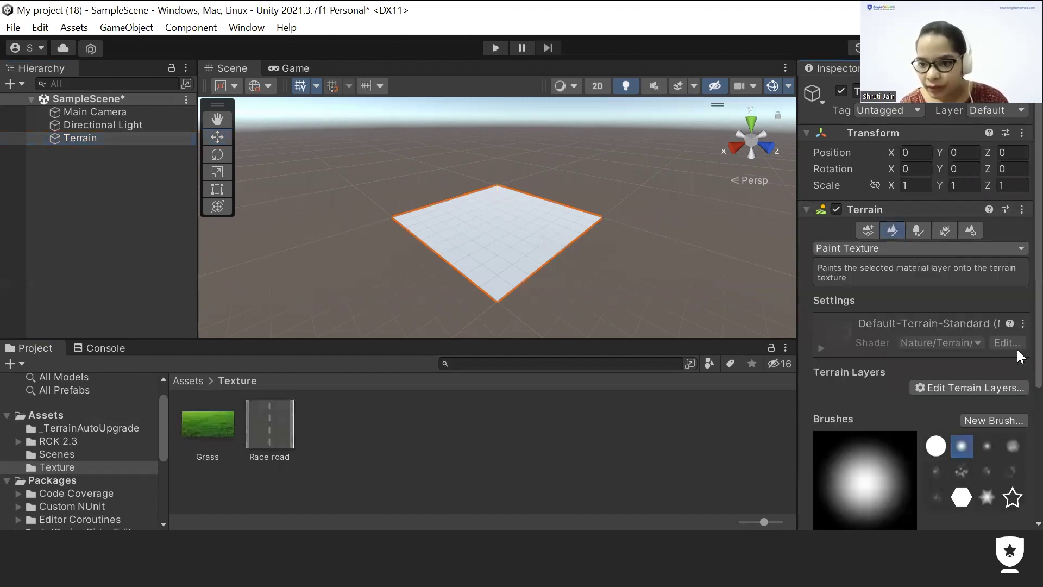
pyautogui.click(978, 393)
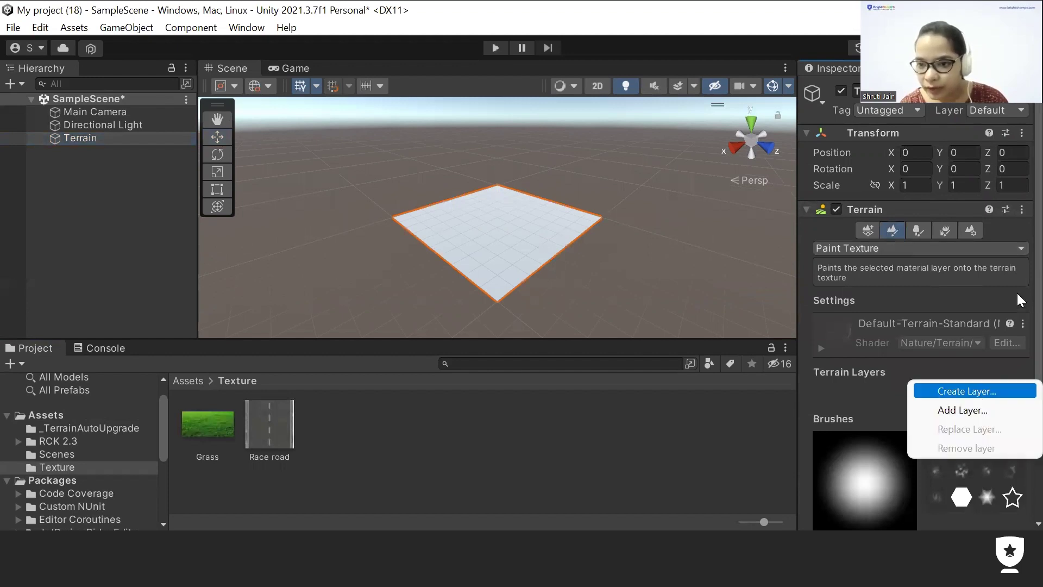
pyautogui.press('Return')
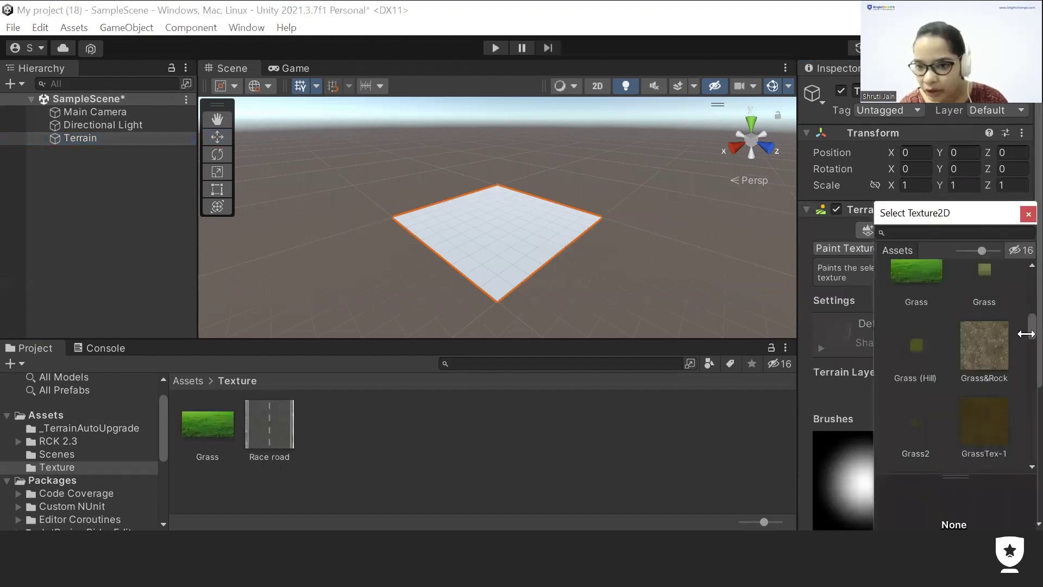
pyautogui.click(917, 275)
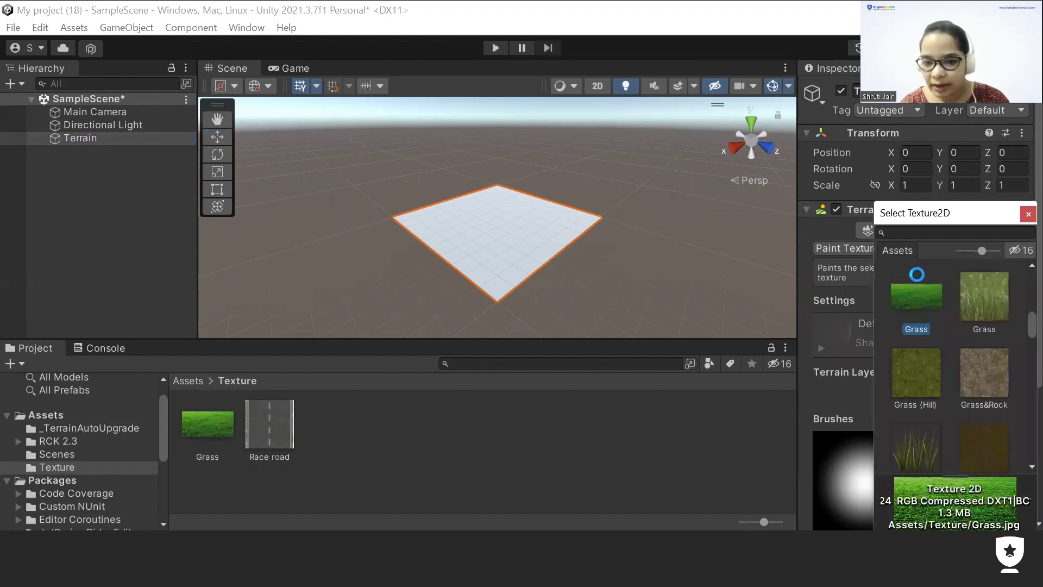
pyautogui.doubleClick(917, 275)
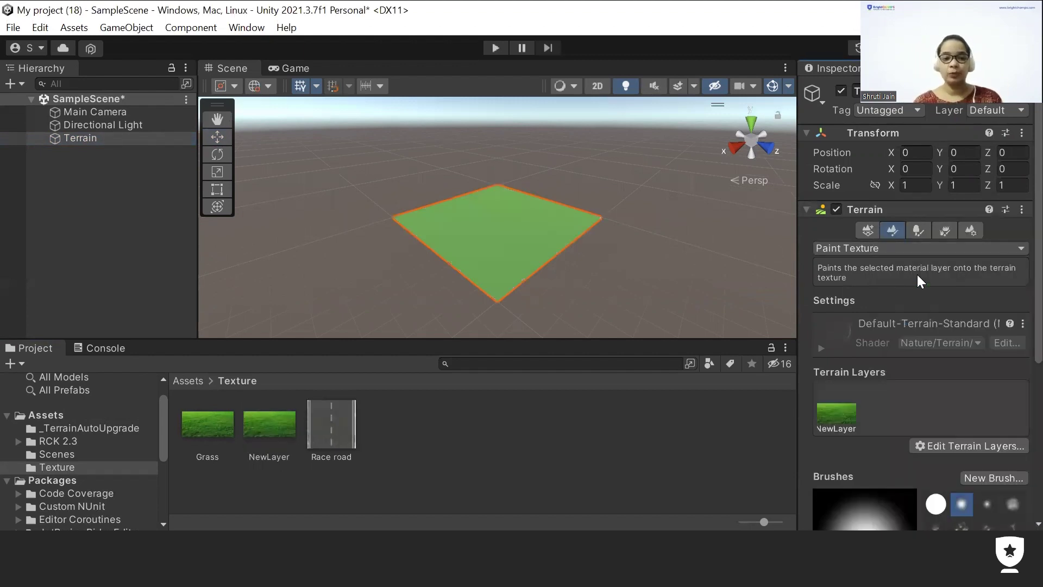
pyautogui.click(222, 425)
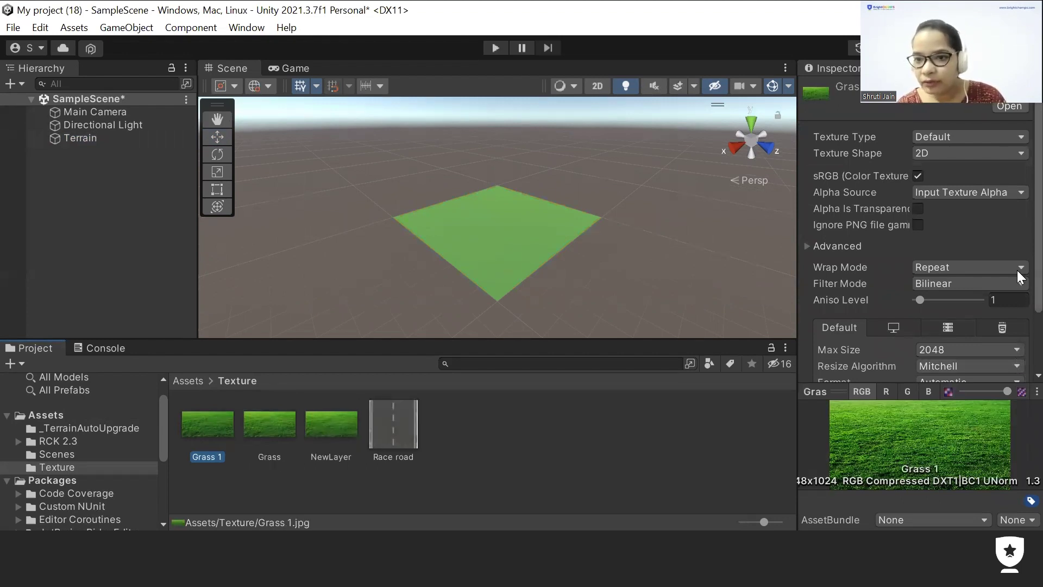
# - Set Grass 1's Texture Type to Normal map with Create from Grayscale, and apply
pyautogui.click(1003, 136)
pyautogui.click(968, 174)
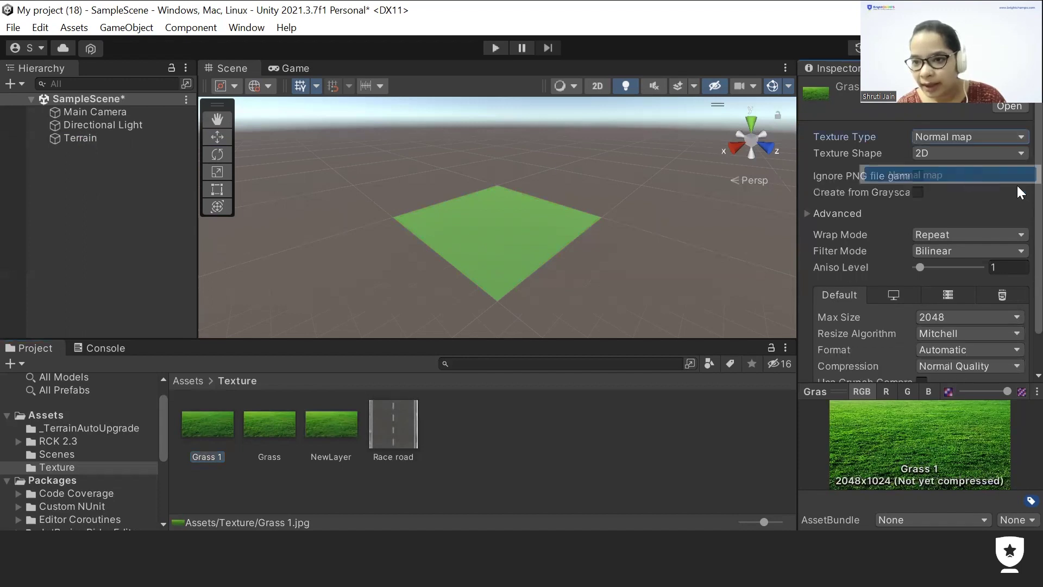
pyautogui.scroll(-2, 912, 170)
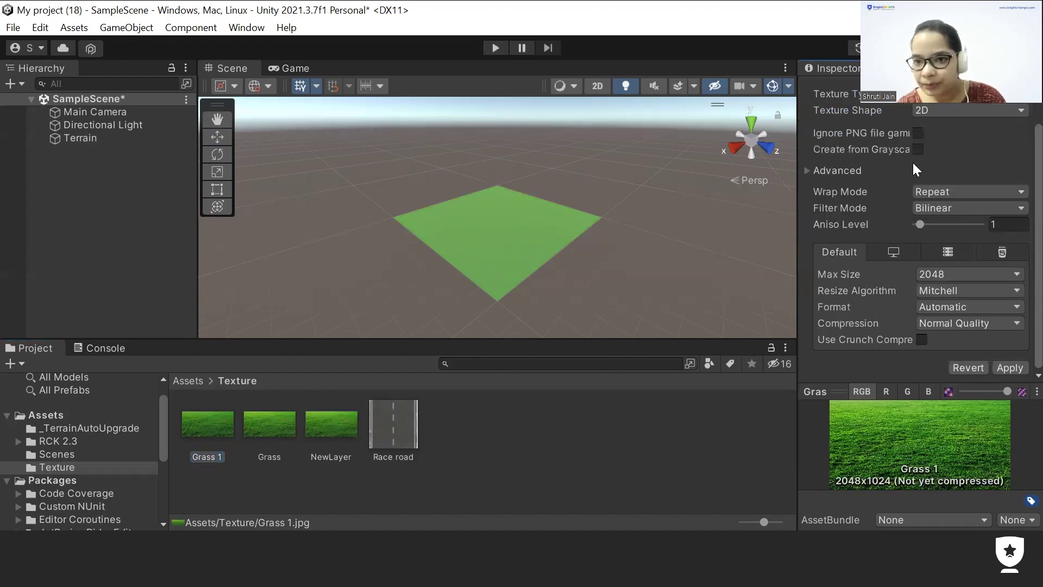
pyautogui.click(918, 149)
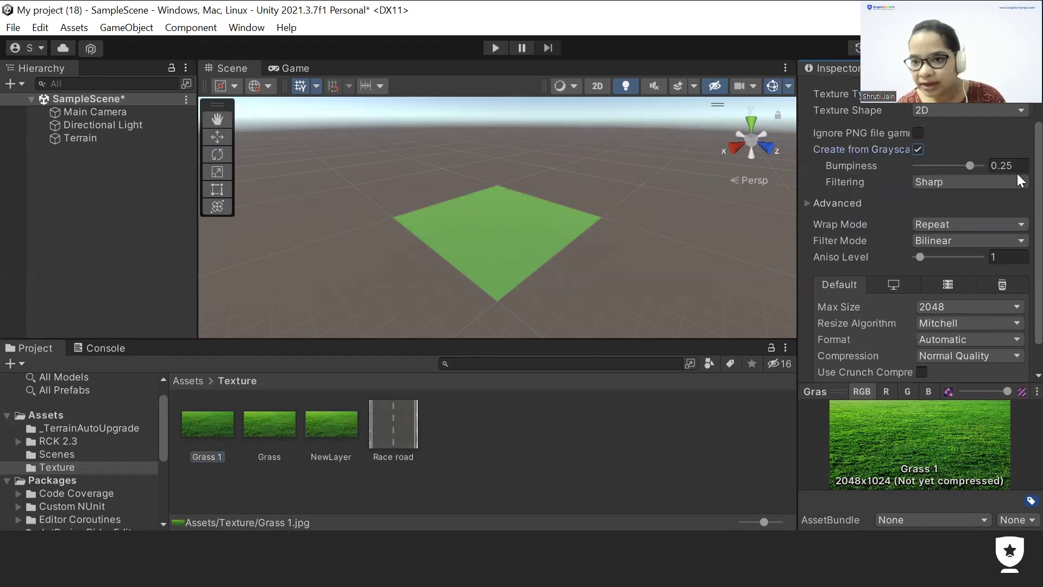
pyautogui.scroll(-2, 1012, 283)
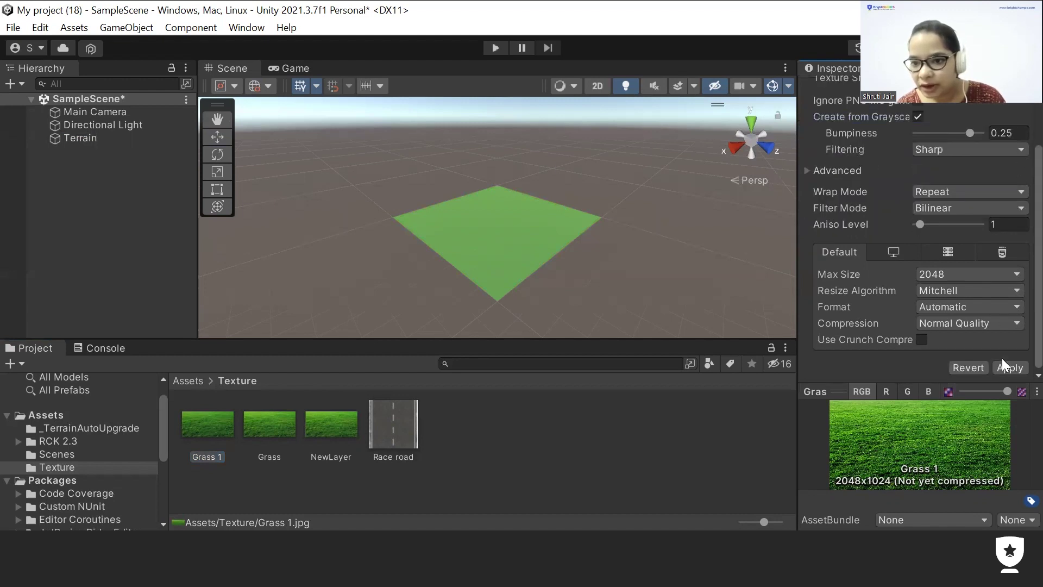
pyautogui.click(1005, 368)
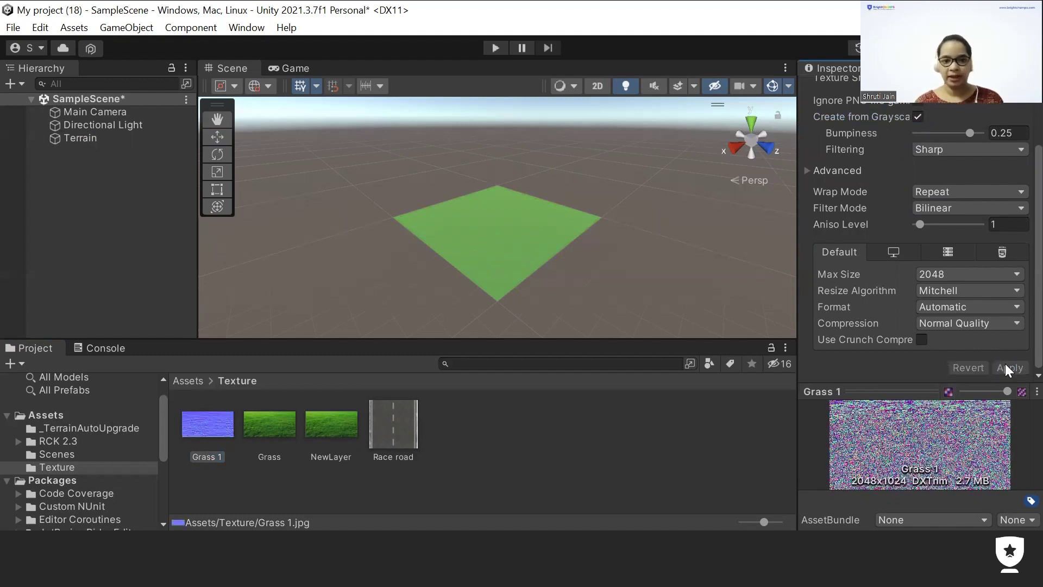
# - Assign Grass 1 as the Normal Map of the terrain's NewLayer grass layer
pyautogui.click(76, 138)
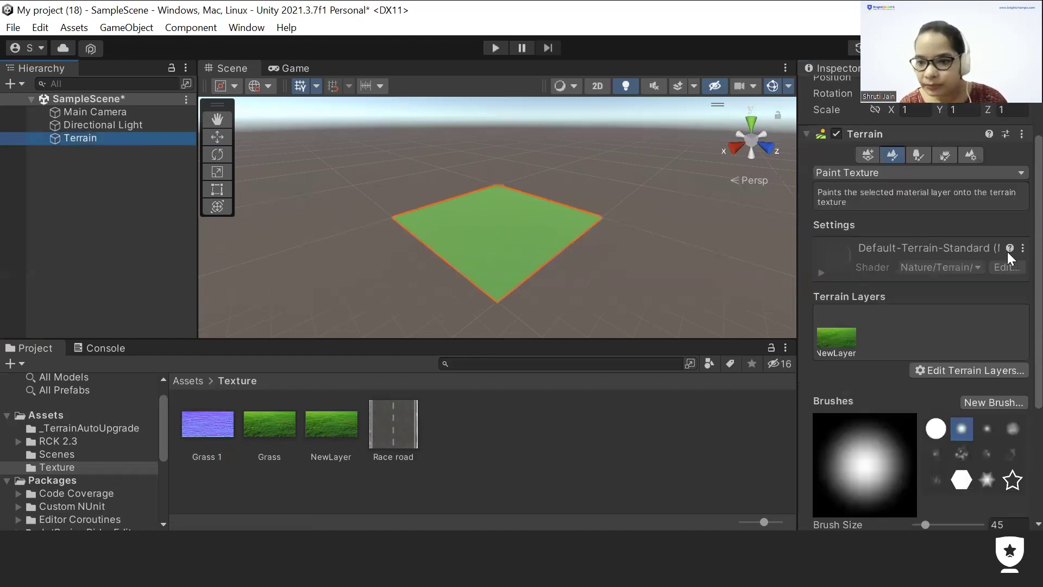
pyautogui.scroll(-3, 1017, 375)
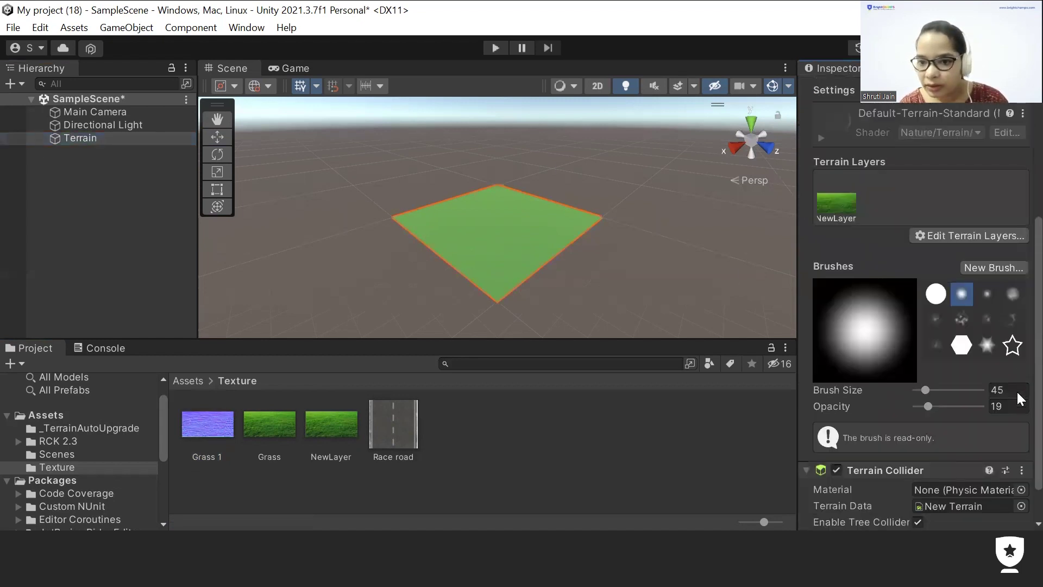
pyautogui.scroll(-1, 1016, 397)
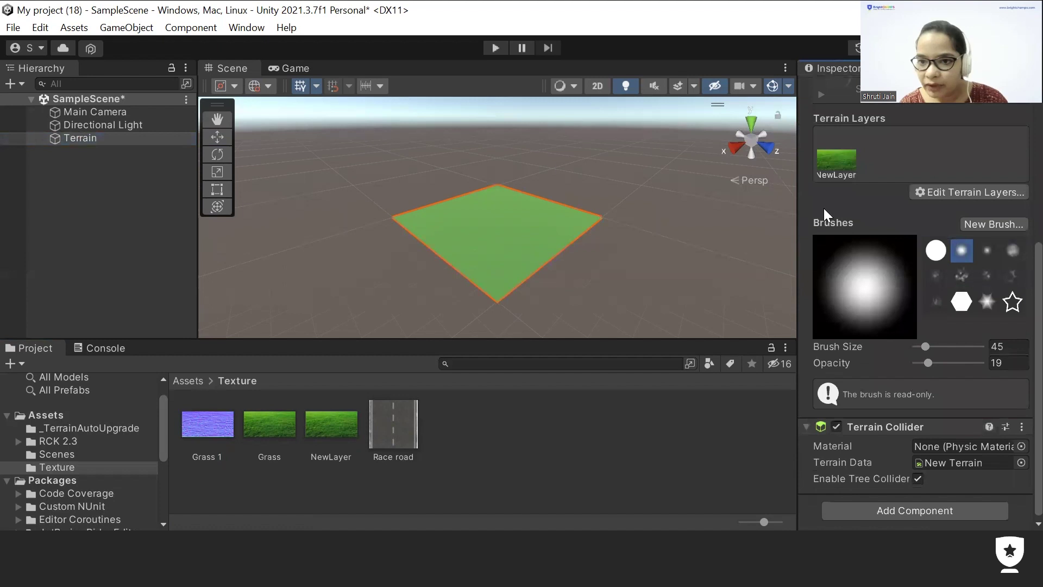
pyautogui.click(845, 158)
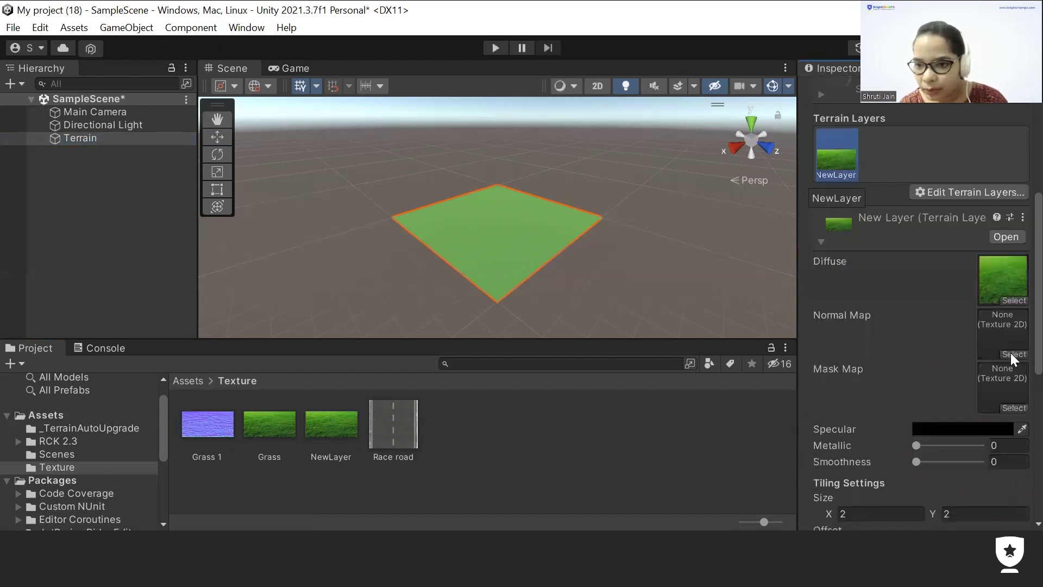
pyautogui.click(1016, 300)
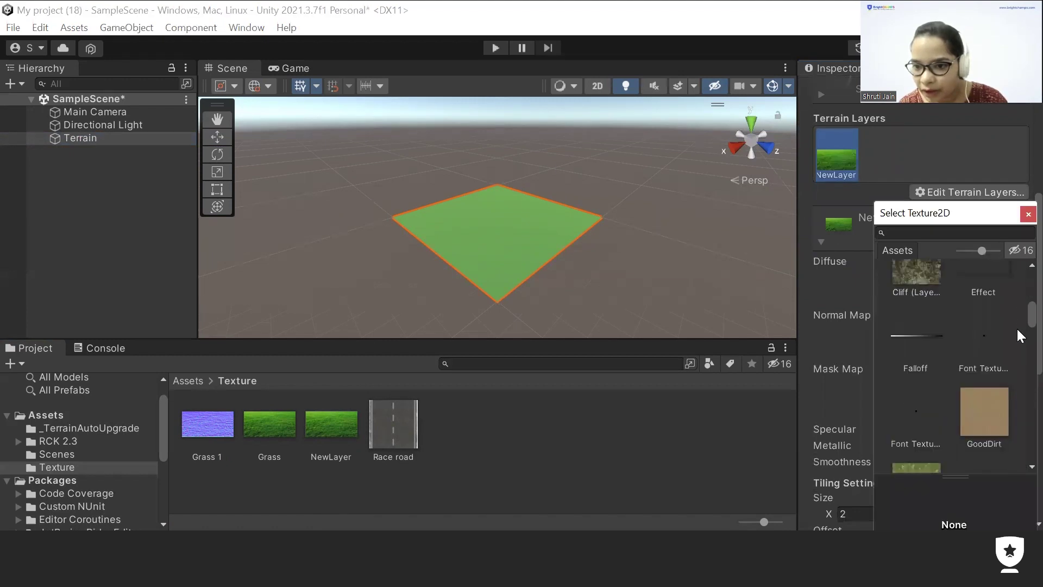
pyautogui.scroll(-5, 1017, 331)
pyautogui.click(1000, 337)
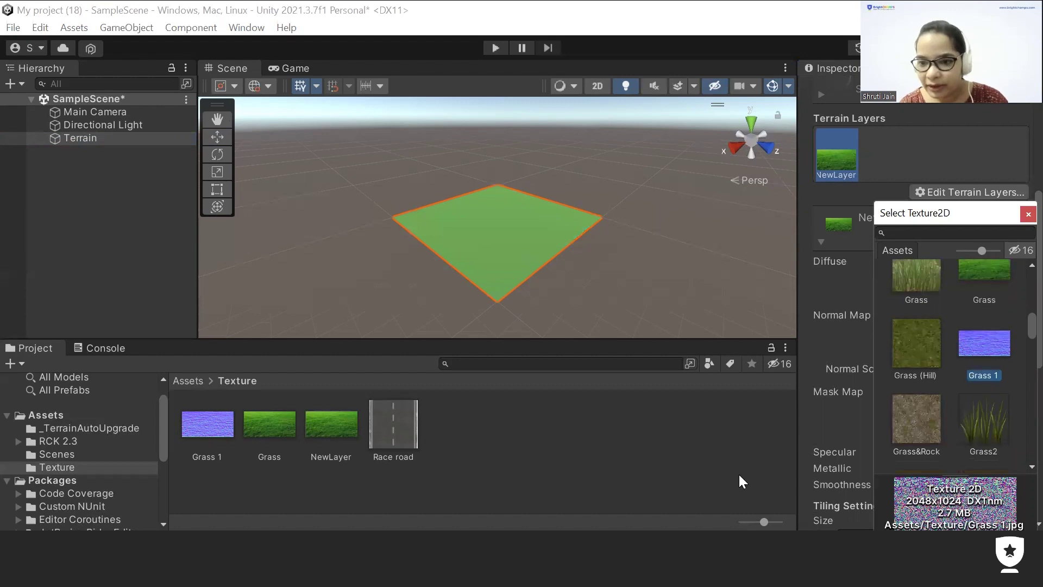
pyautogui.press('Return')
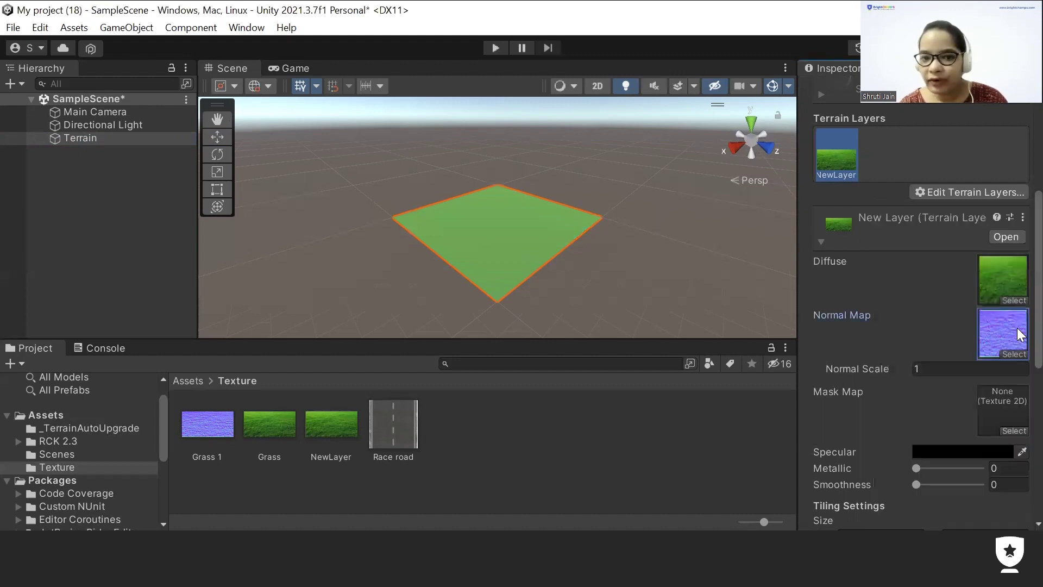
pyautogui.scroll(3, 1017, 310)
pyautogui.scroll(2, 959, 266)
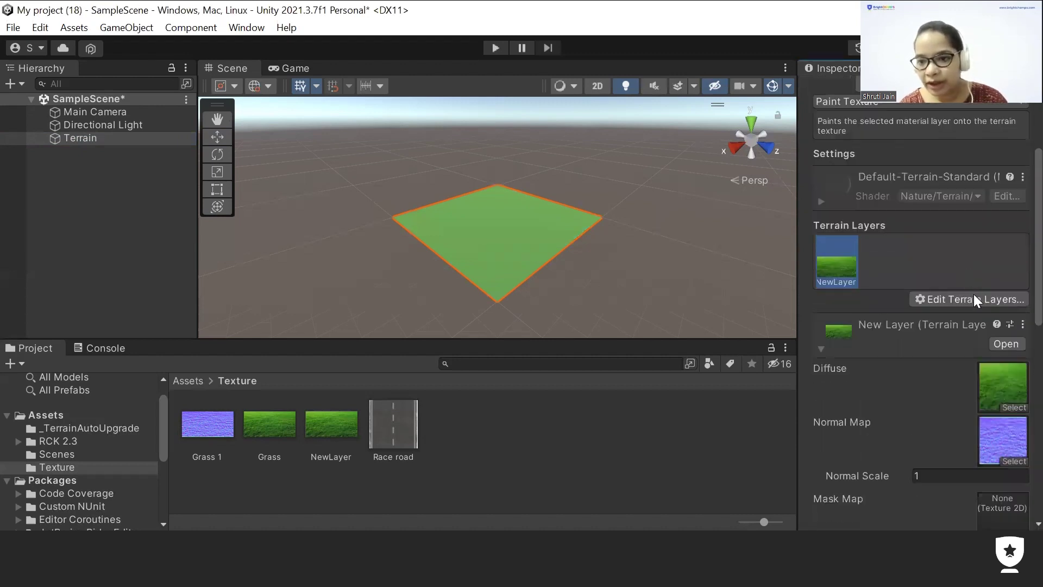
# - Create terrain layer NewLayer 1 from the Race road texture, searched as 'road', and select it
pyautogui.click(966, 303)
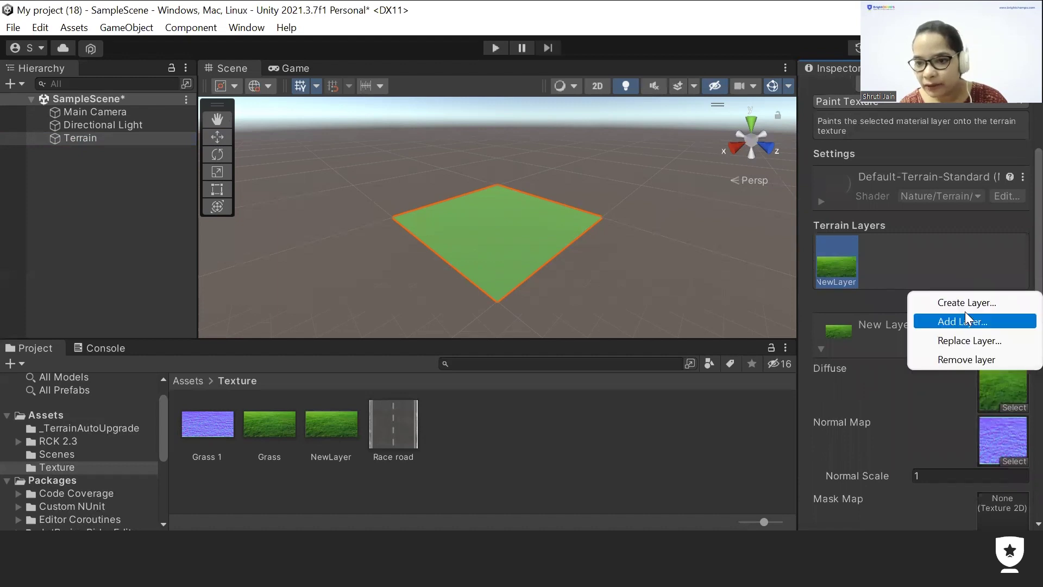
pyautogui.click(1018, 294)
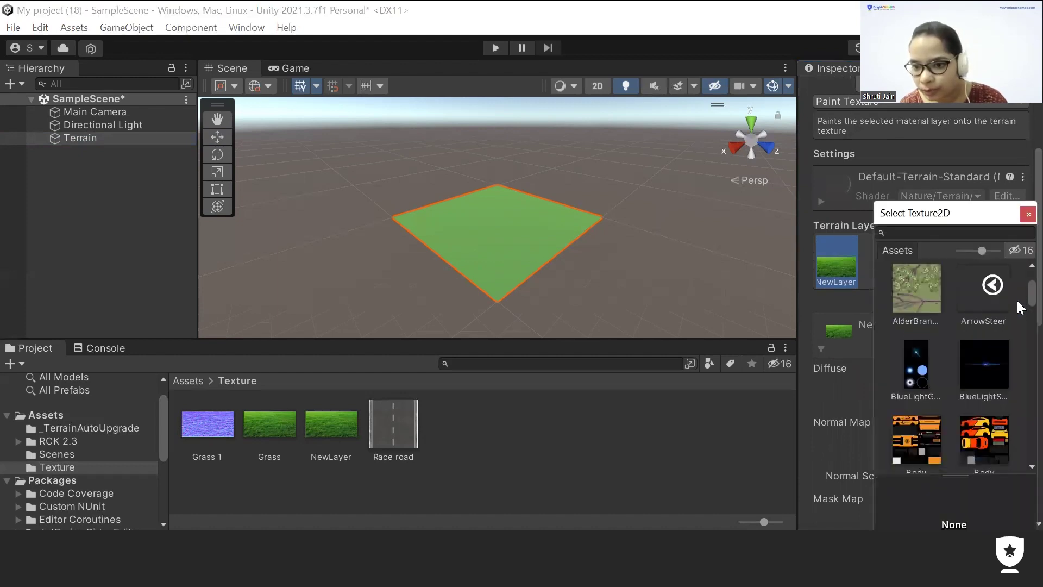
pyautogui.scroll(-5, 1017, 302)
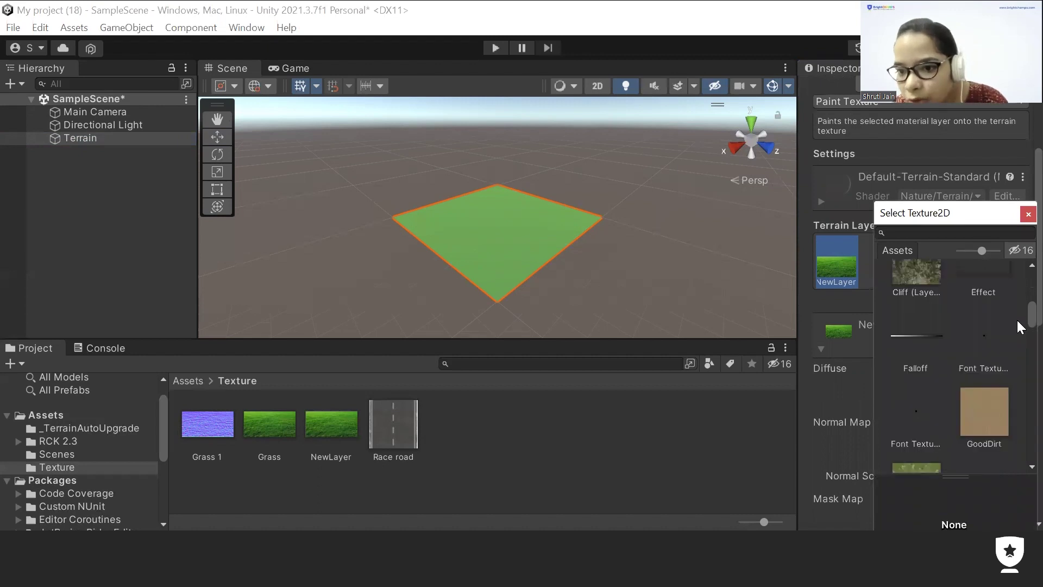
pyautogui.scroll(-2, 963, 267)
pyautogui.click(960, 234)
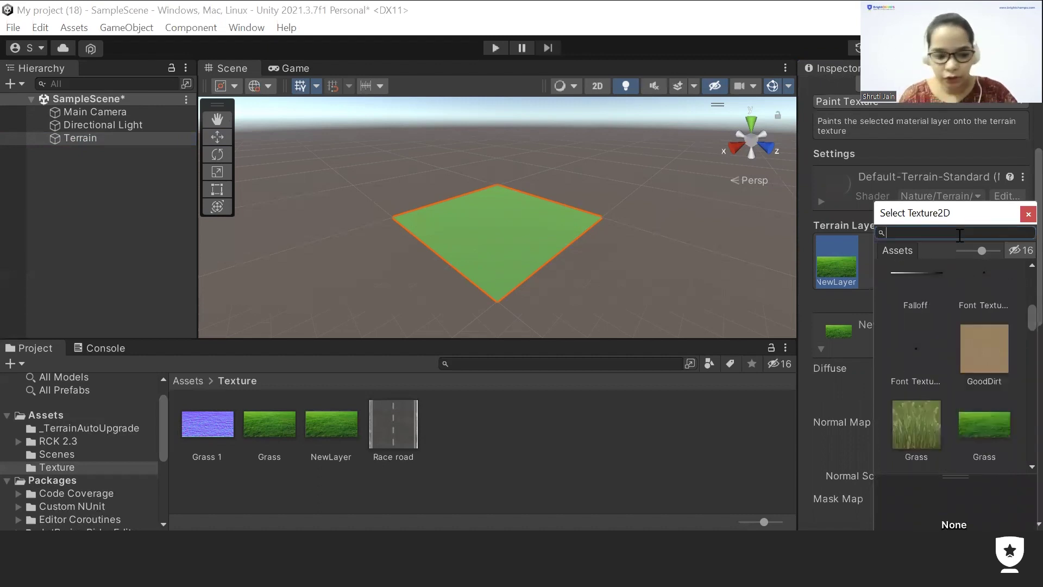
pyautogui.write('road')
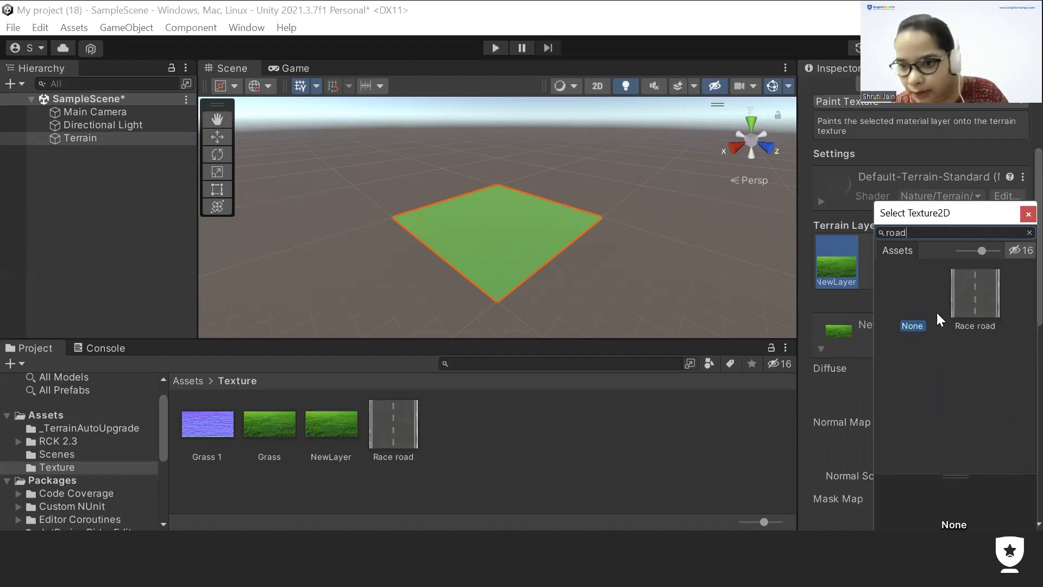
pyautogui.click(967, 305)
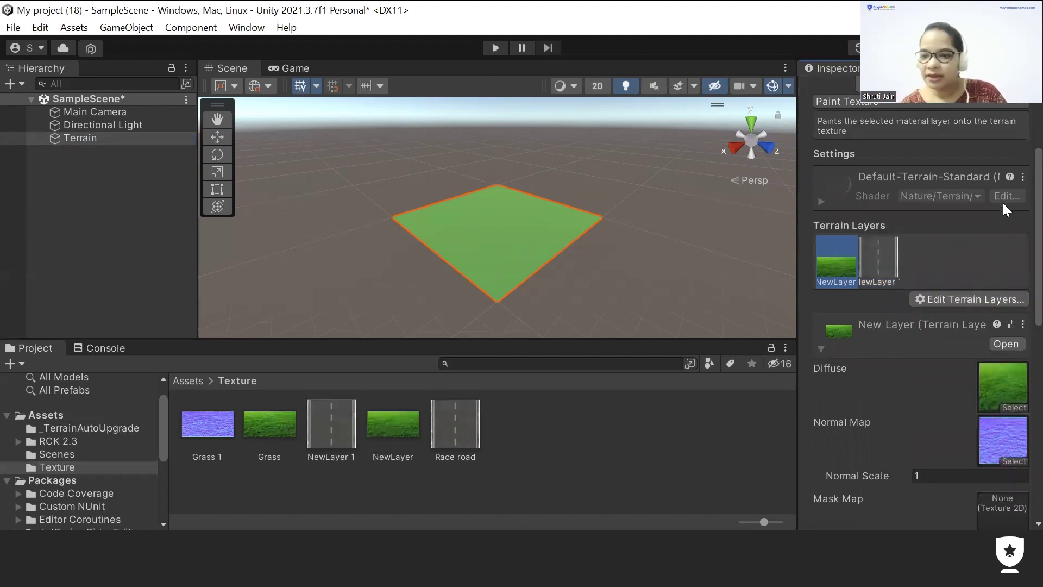
pyautogui.click(894, 253)
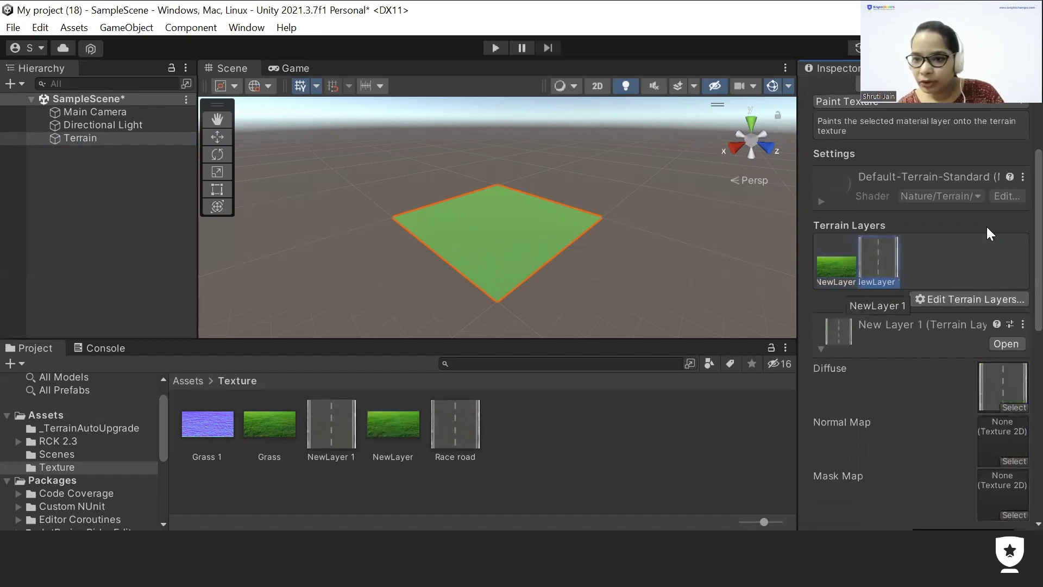
# - Compare the built-in brushes and settle on the soft, cloudy builtin_brush_4
pyautogui.scroll(-10, 1018, 324)
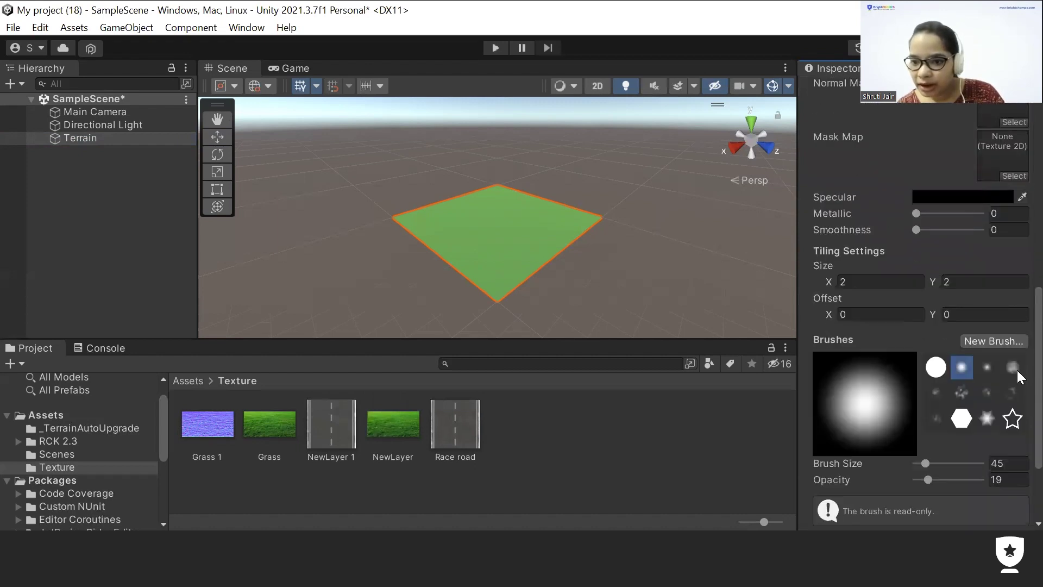
pyautogui.click(986, 348)
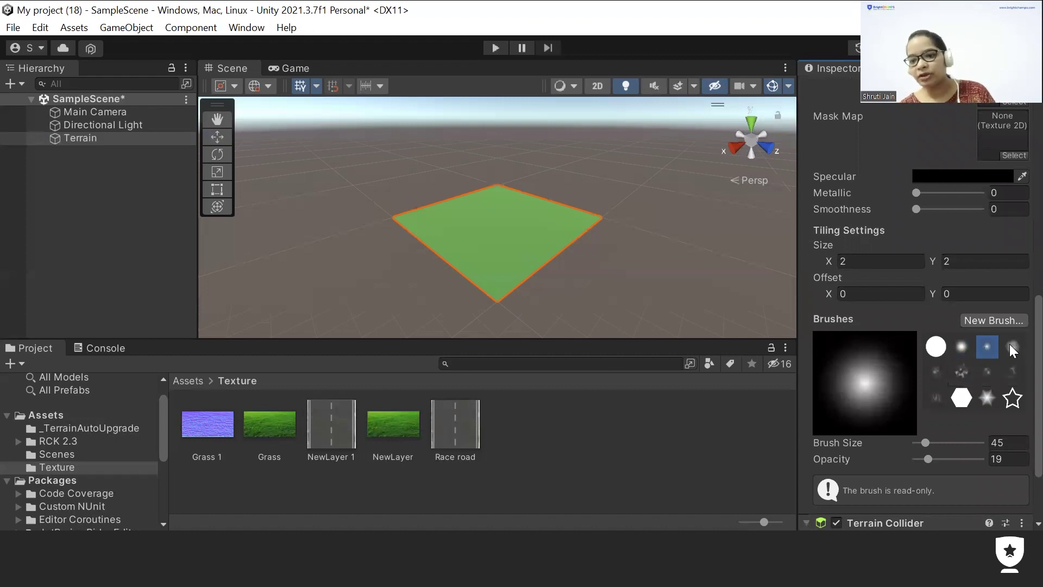
pyautogui.click(1011, 347)
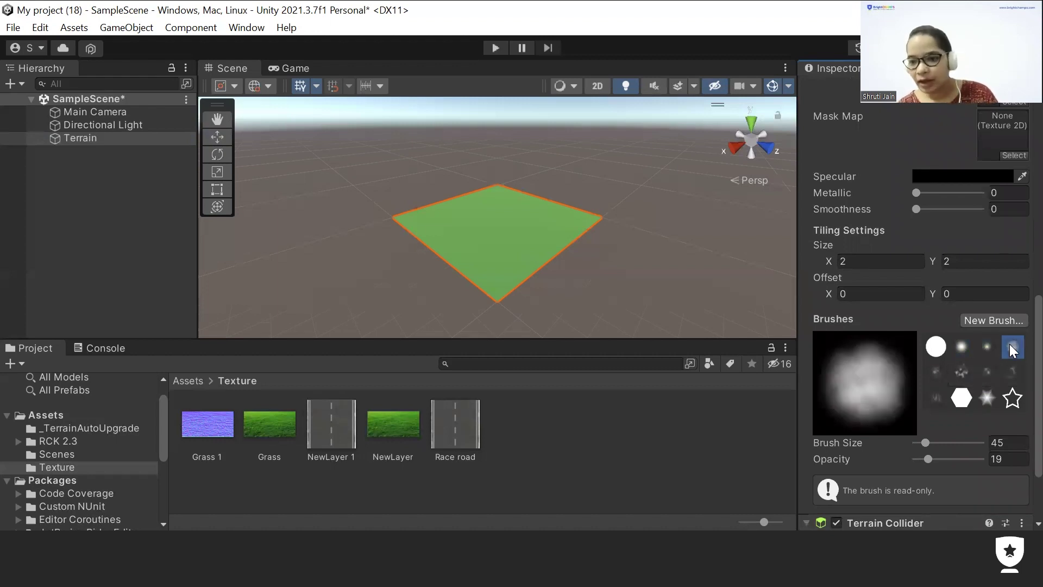
pyautogui.click(935, 372)
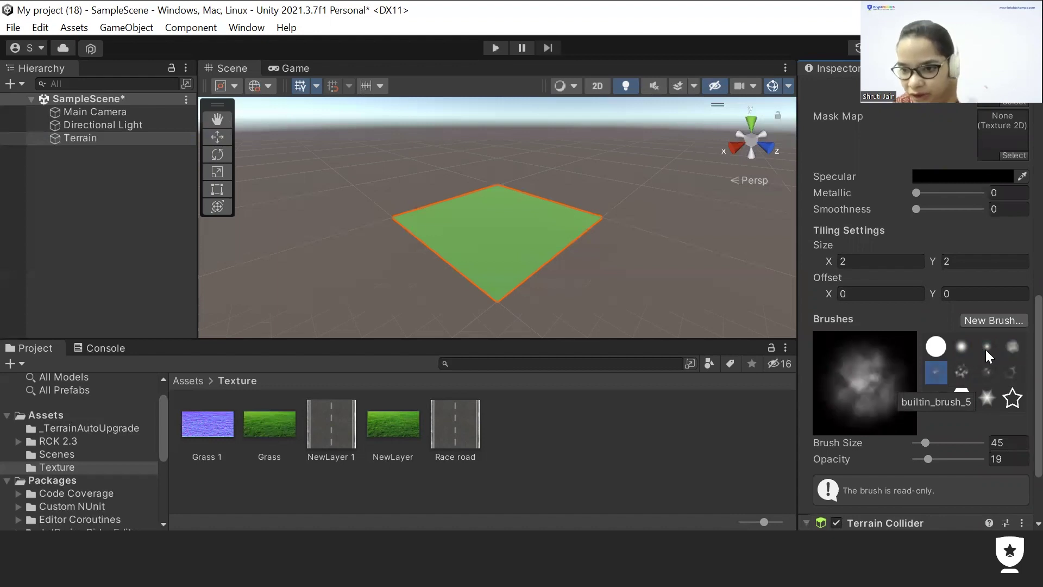
pyautogui.click(1010, 350)
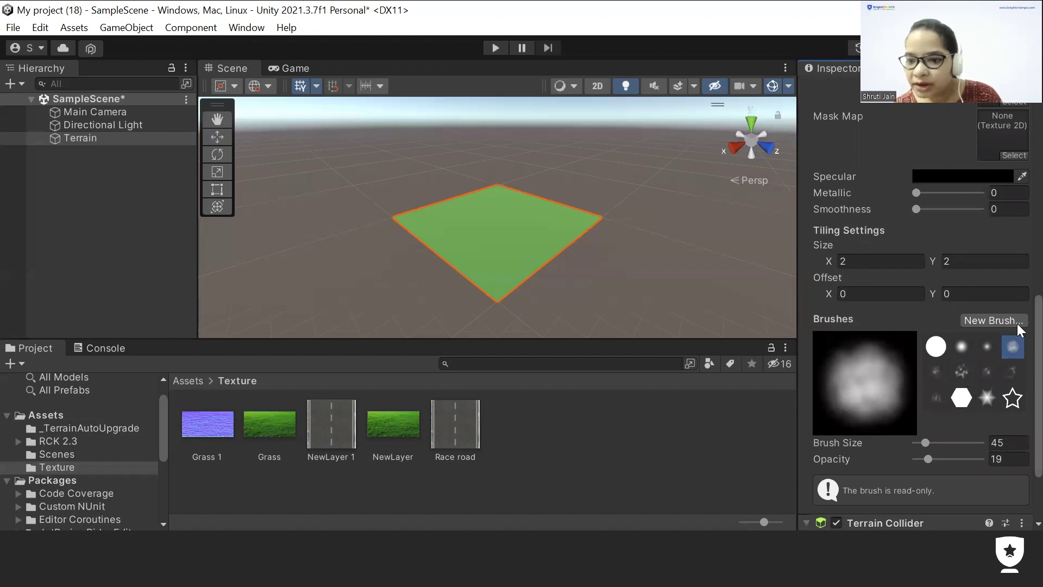
pyautogui.scroll(-2, 1011, 332)
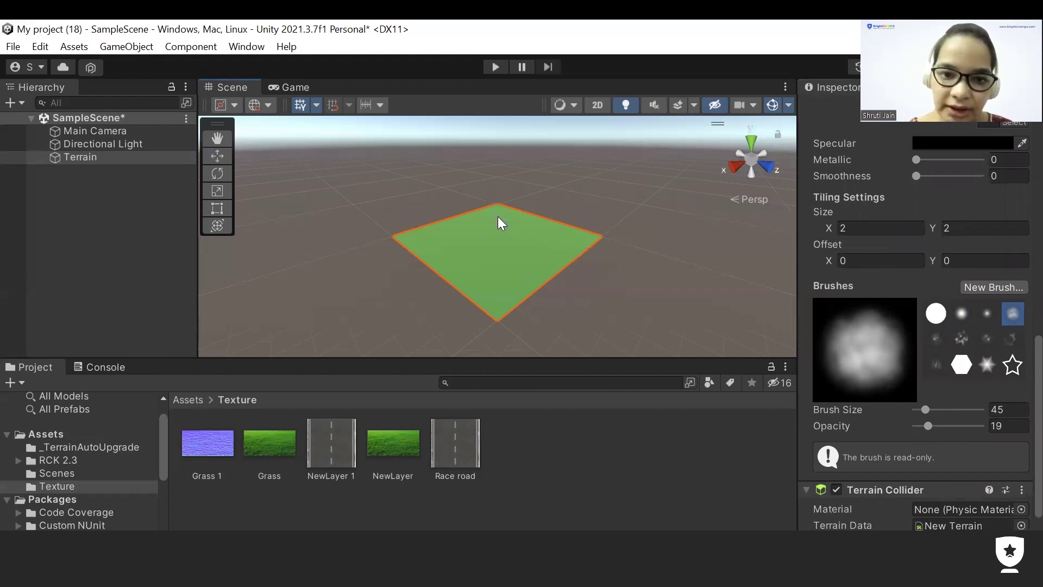
# - Paint the road layer in a grey strip through the terrain's centre, extending and widening it
pyautogui.moveTo(498, 216); pyautogui.dragTo(505, 227)
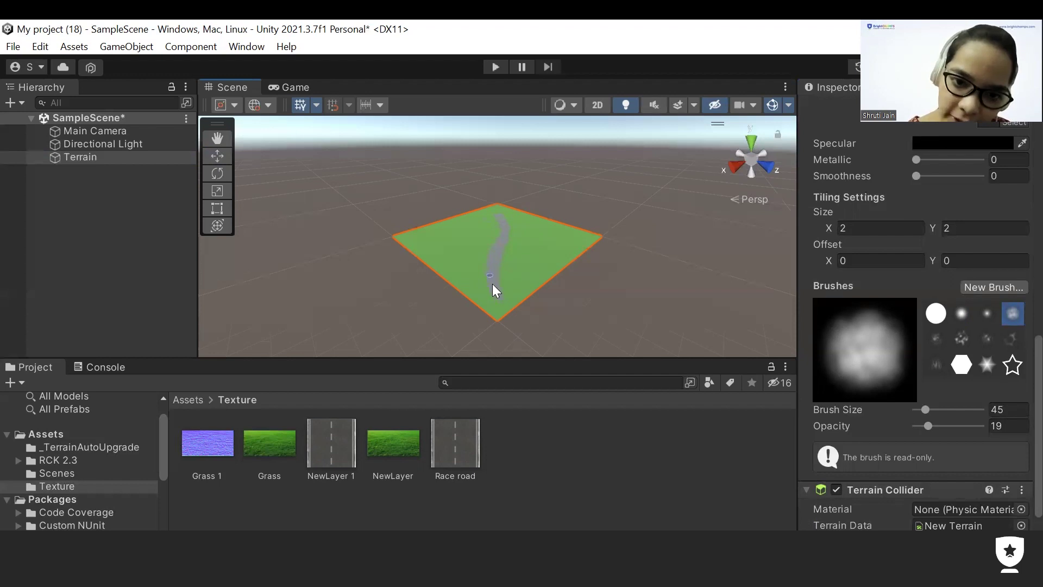
pyautogui.moveTo(490, 285)
pyautogui.mouseDown()
pyautogui.moveTo(495, 298)
pyautogui.moveTo(490, 266)
pyautogui.mouseUp()
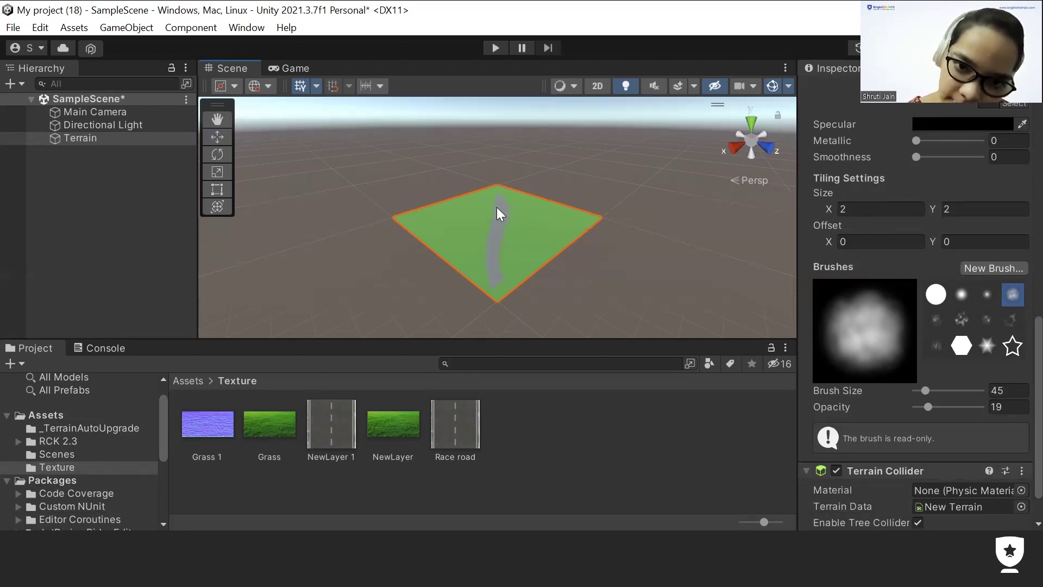
pyautogui.moveTo(507, 204)
pyautogui.mouseDown()
pyautogui.moveTo(498, 263)
pyautogui.moveTo(506, 276)
pyautogui.moveTo(495, 284)
pyautogui.moveTo(503, 204)
pyautogui.moveTo(493, 279)
pyautogui.mouseUp()
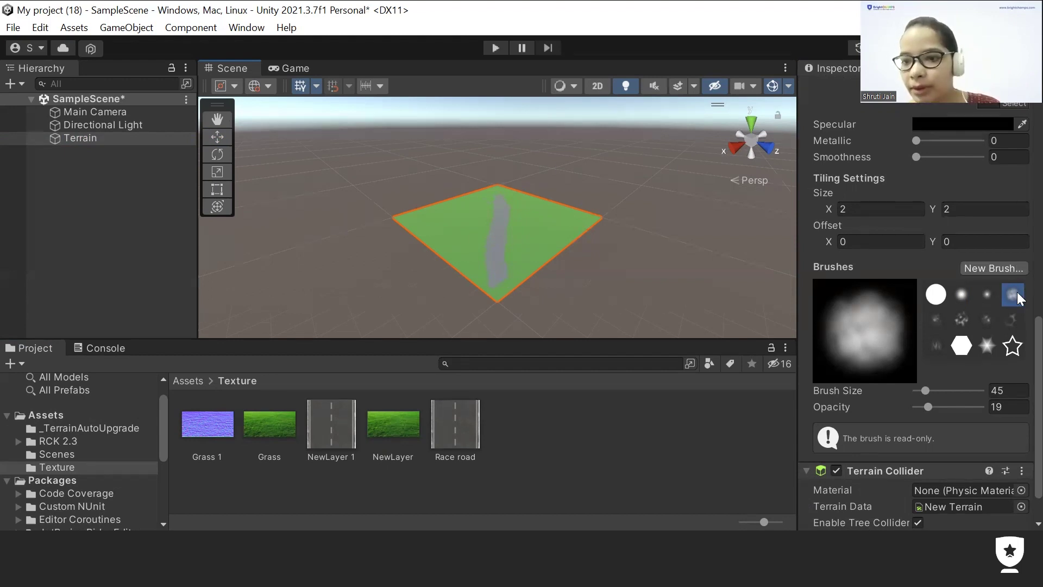
# - With Raise or Lower Terrain, raise green ridges along both edges of the road
pyautogui.scroll(3, 1018, 292)
pyautogui.scroll(3, 1017, 288)
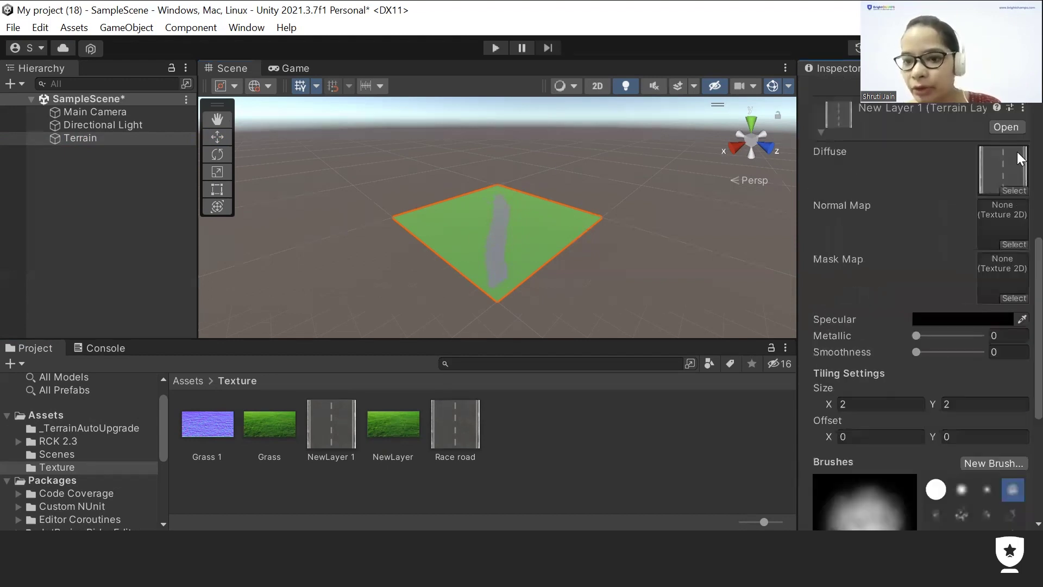
pyautogui.scroll(10, 1017, 152)
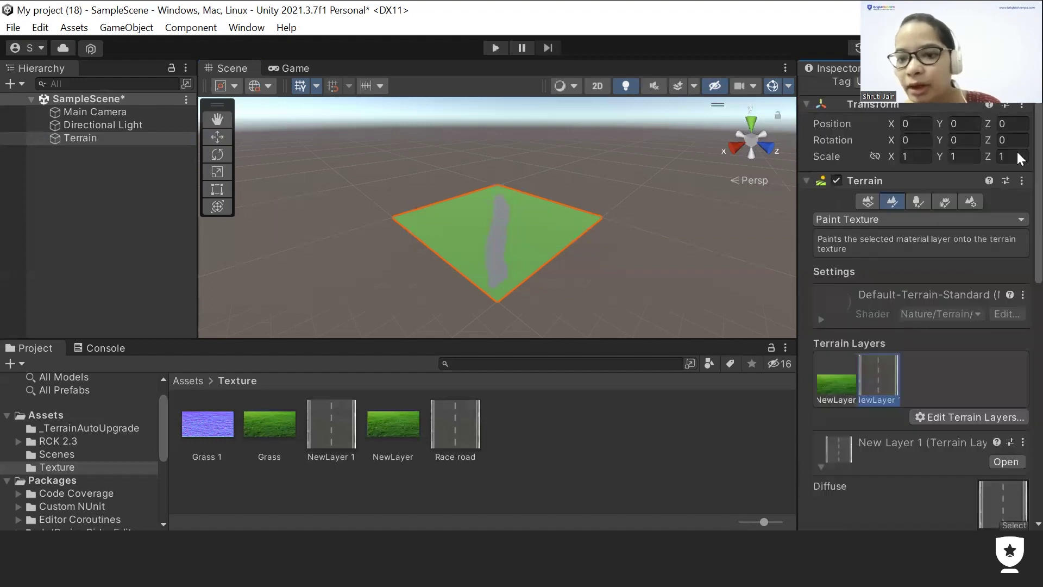
pyautogui.click(905, 218)
pyautogui.click(911, 240)
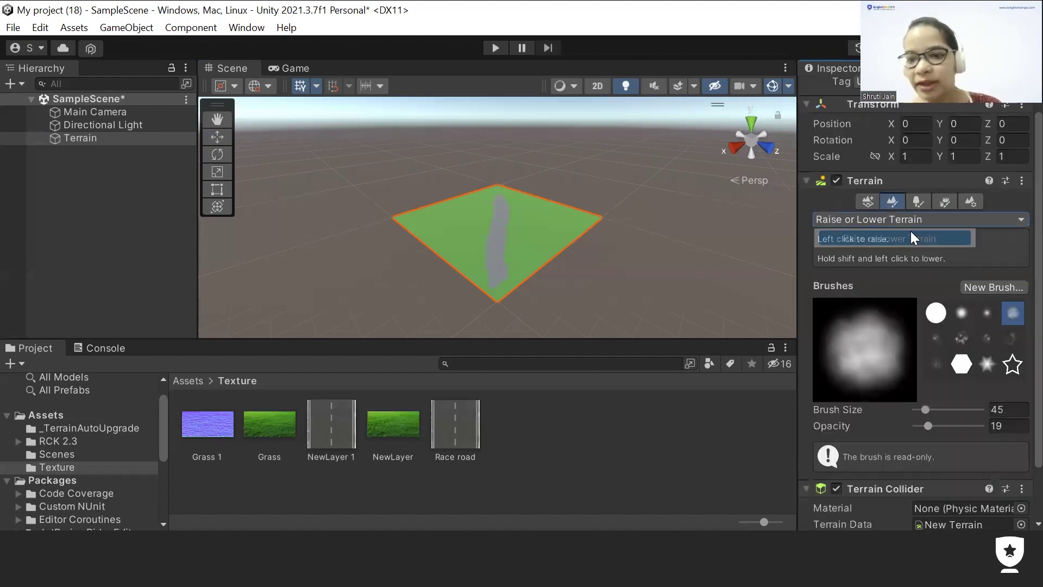
pyautogui.click(489, 203)
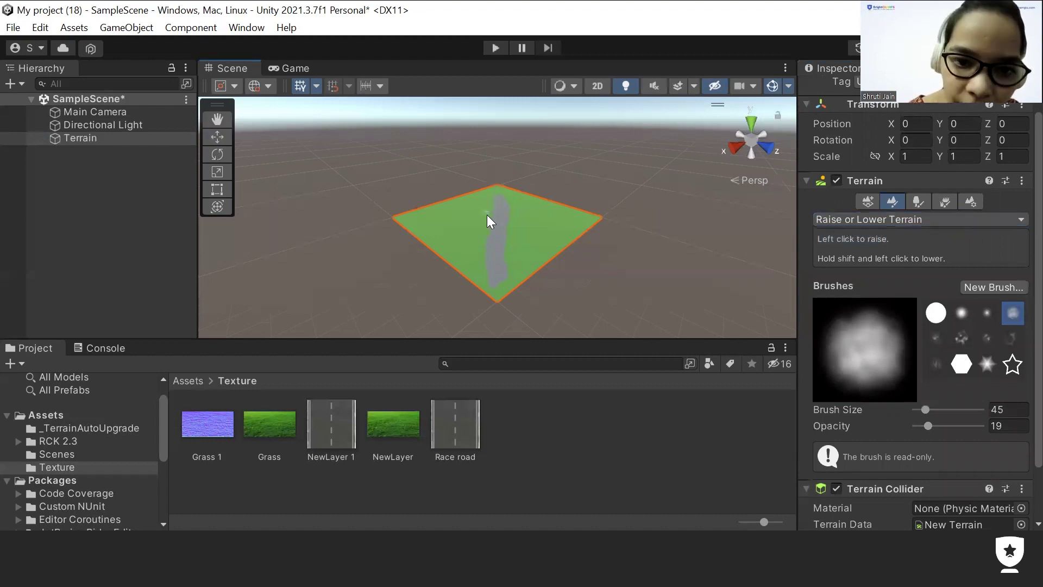
pyautogui.moveTo(491, 213)
pyautogui.mouseDown()
pyautogui.moveTo(482, 249)
pyautogui.moveTo(484, 228)
pyautogui.mouseUp()
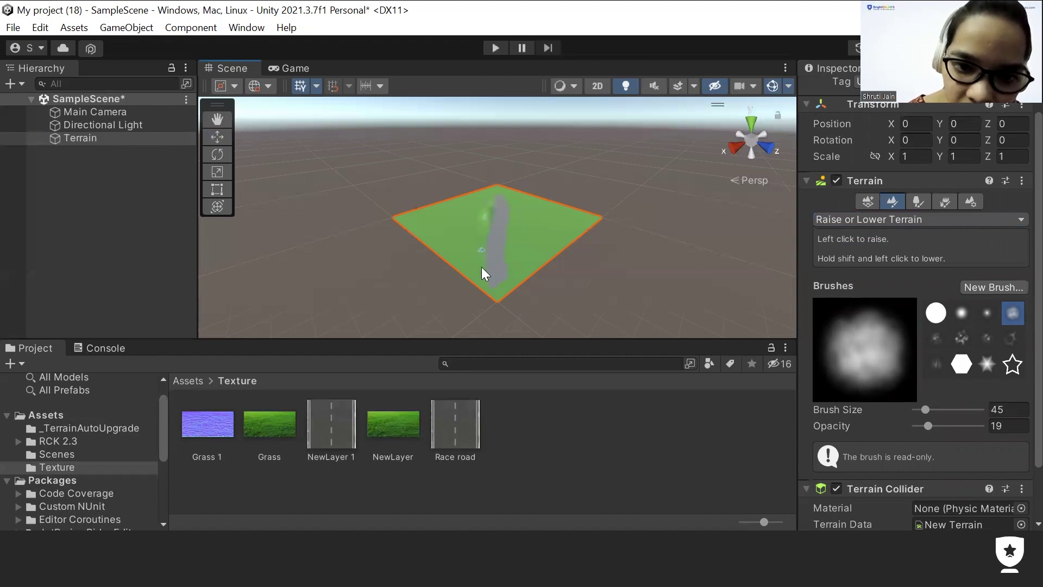
pyautogui.moveTo(481, 233)
pyautogui.mouseDown()
pyautogui.moveTo(488, 284)
pyautogui.moveTo(477, 257)
pyautogui.mouseUp()
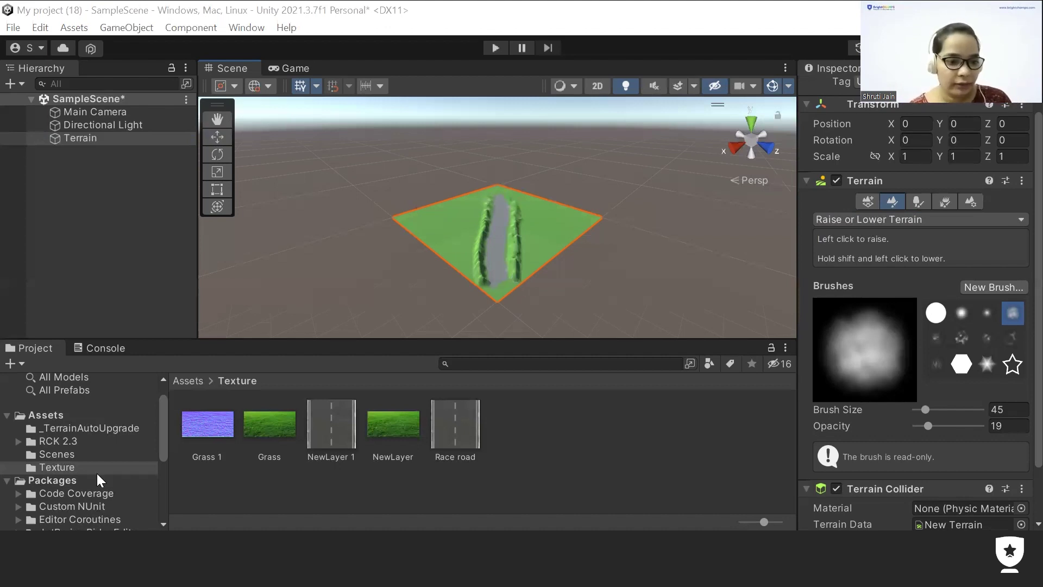
# - Drag the OldCar prefab from RCK 2.3 > Perfabs > Vahicles onto the road
pyautogui.click(69, 439)
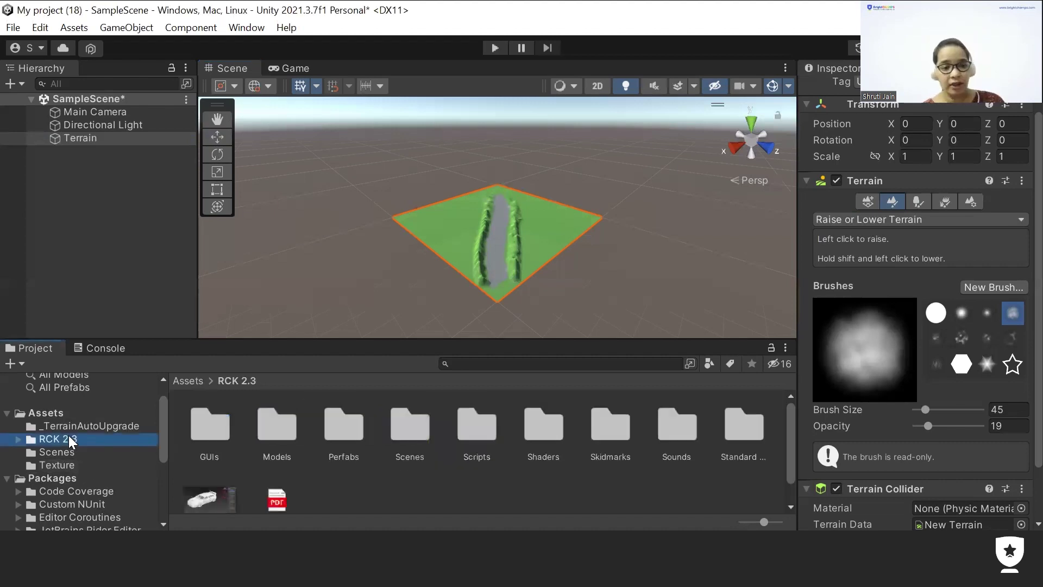
pyautogui.doubleClick(349, 436)
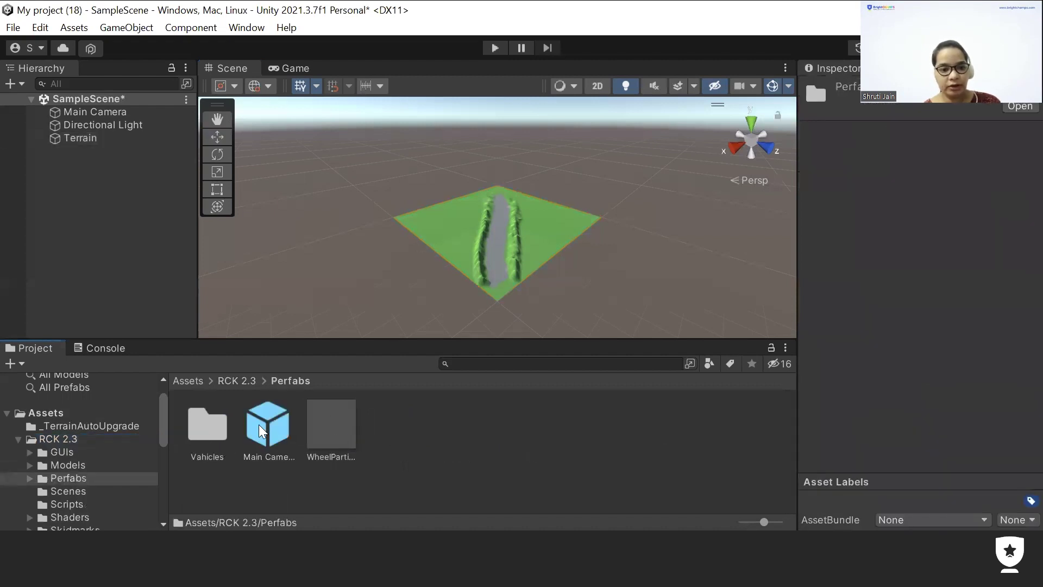
pyautogui.doubleClick(196, 429)
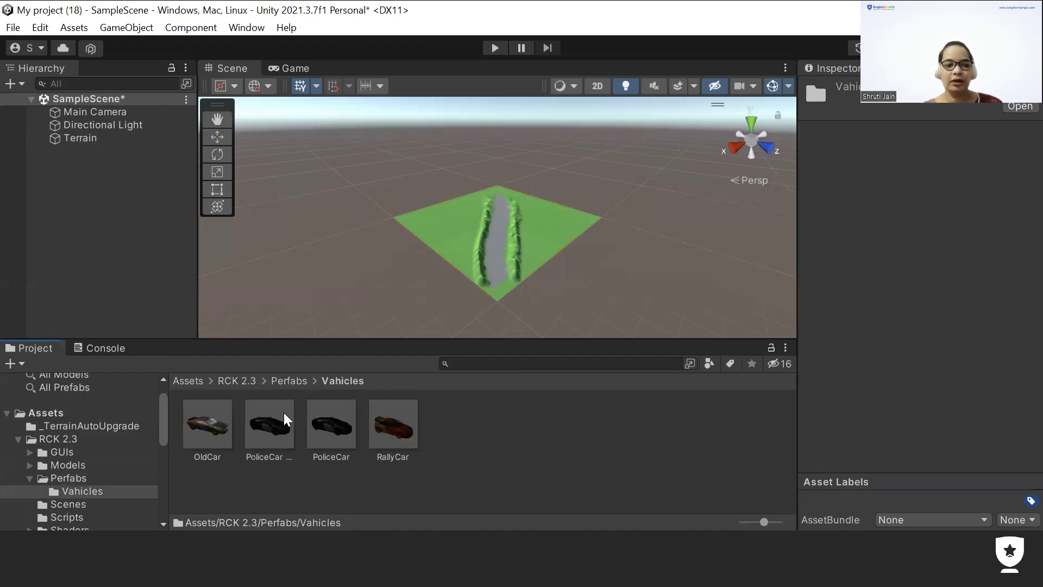
pyautogui.moveTo(196, 422); pyautogui.dragTo(503, 223)
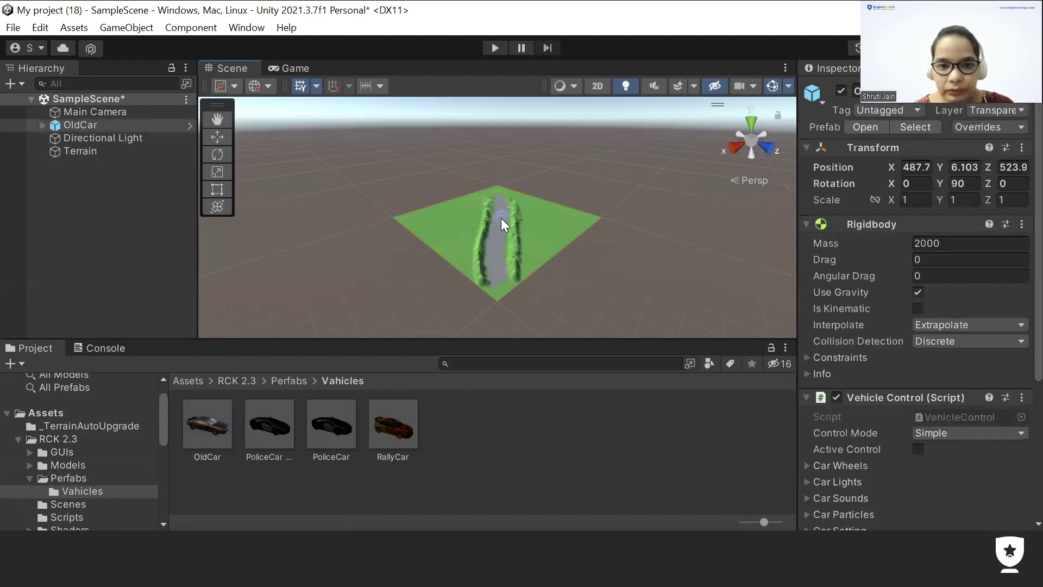
# - Move OldCar along the road to about X 466.7, Y 6.103, Z 499.9 with the move gizmo
pyautogui.click(106, 208)
pyautogui.doubleClick(114, 125)
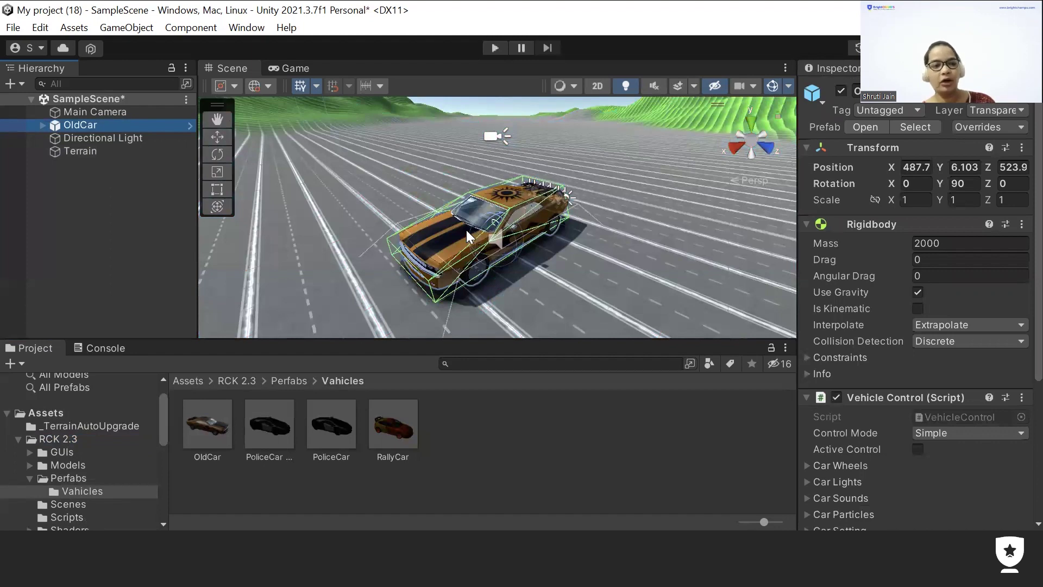
pyautogui.click(221, 135)
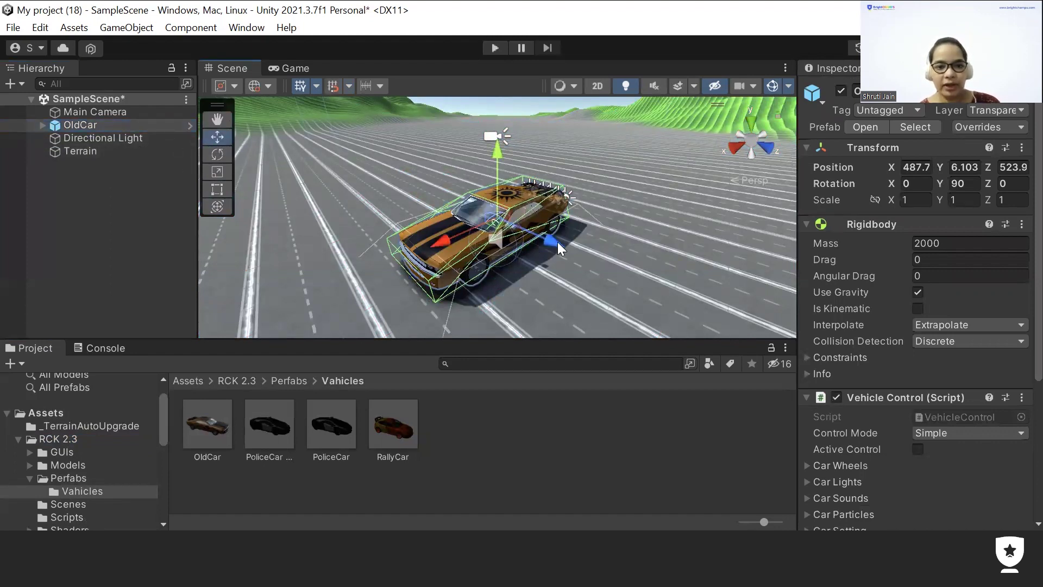
pyautogui.moveTo(557, 242); pyautogui.dragTo(534, 102)
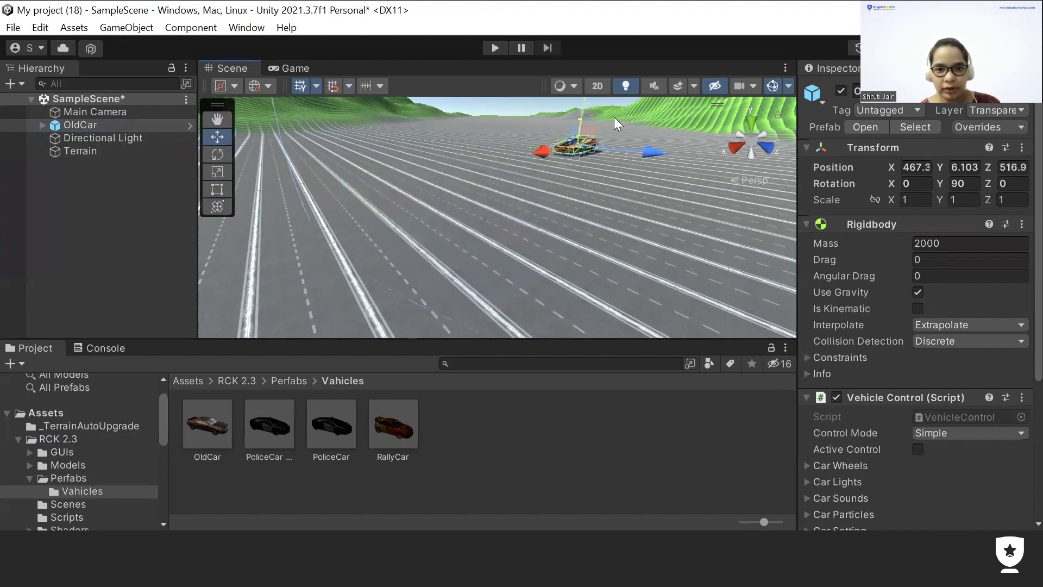
pyautogui.moveTo(659, 153); pyautogui.dragTo(538, 119)
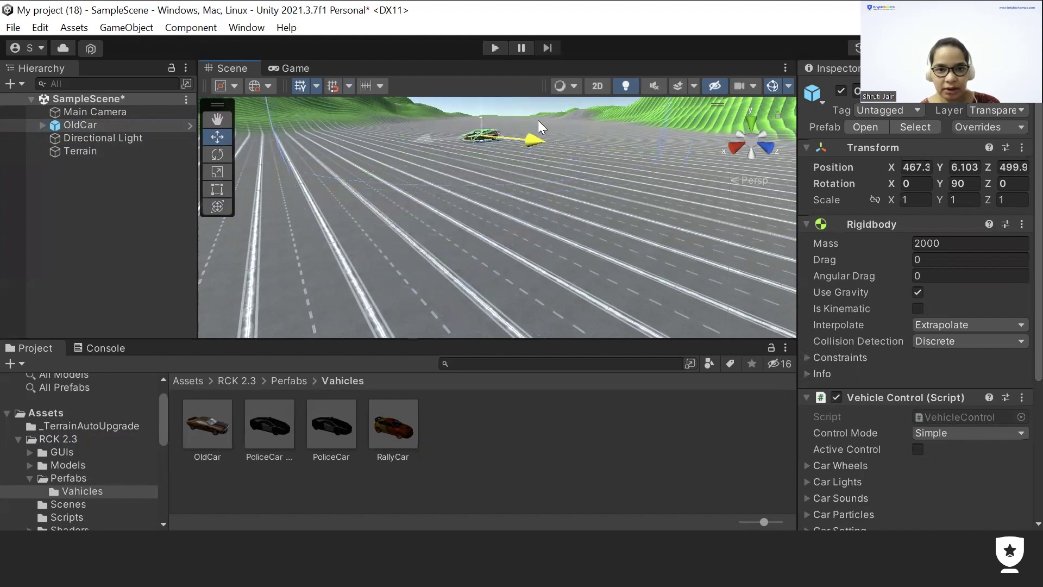
pyautogui.moveTo(424, 143); pyautogui.dragTo(428, 145)
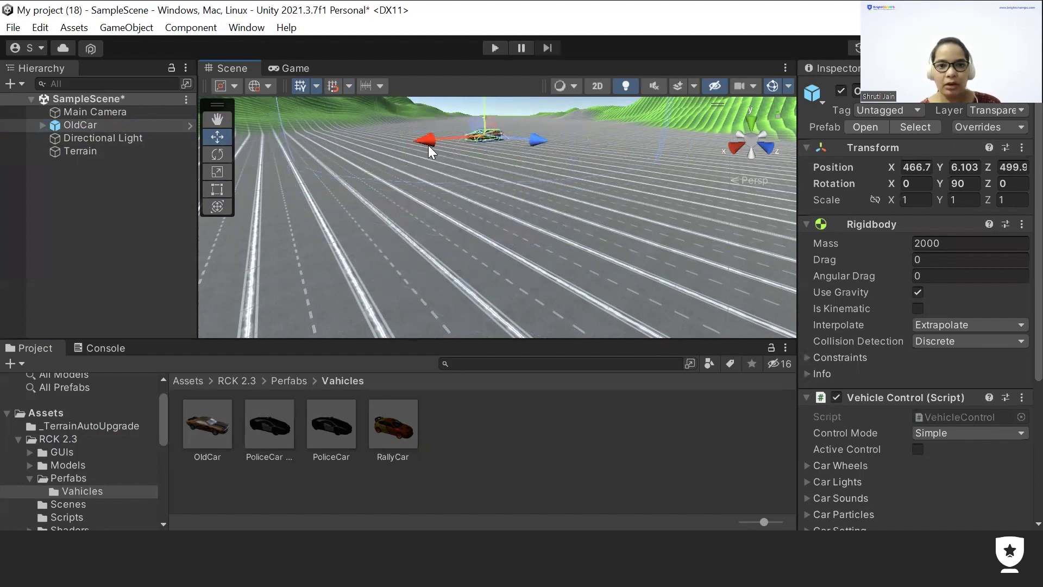
# - Copy OldCar's whole Transform component
pyautogui.click(78, 104)
pyautogui.doubleClick(82, 112)
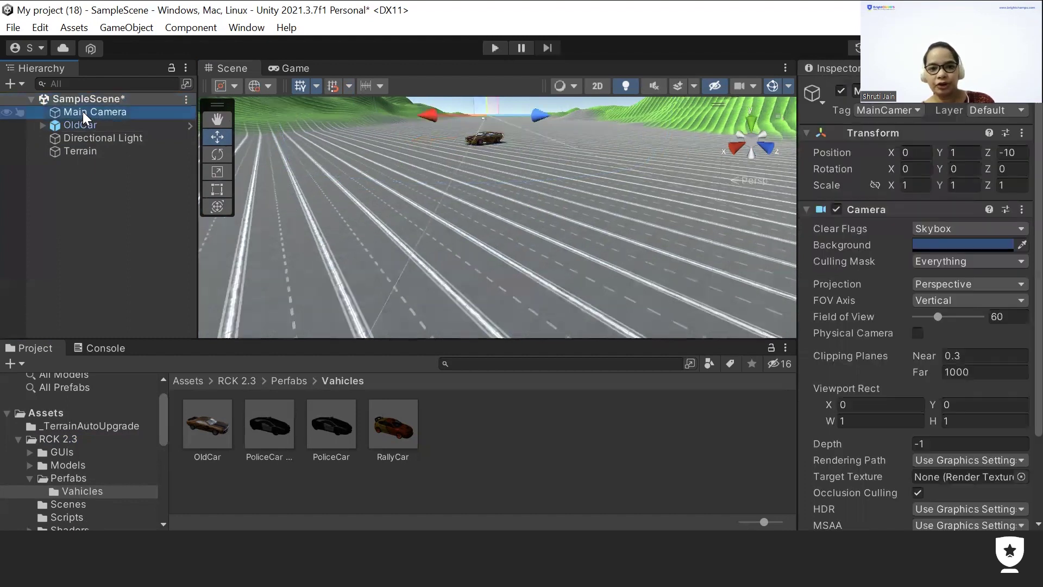
pyautogui.doubleClick(86, 126)
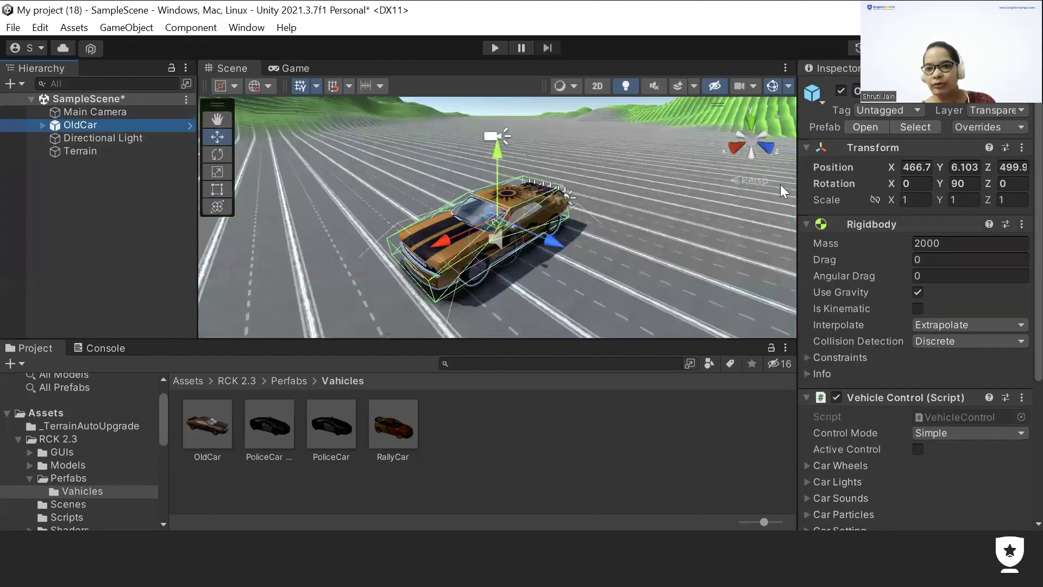
pyautogui.click(1021, 148)
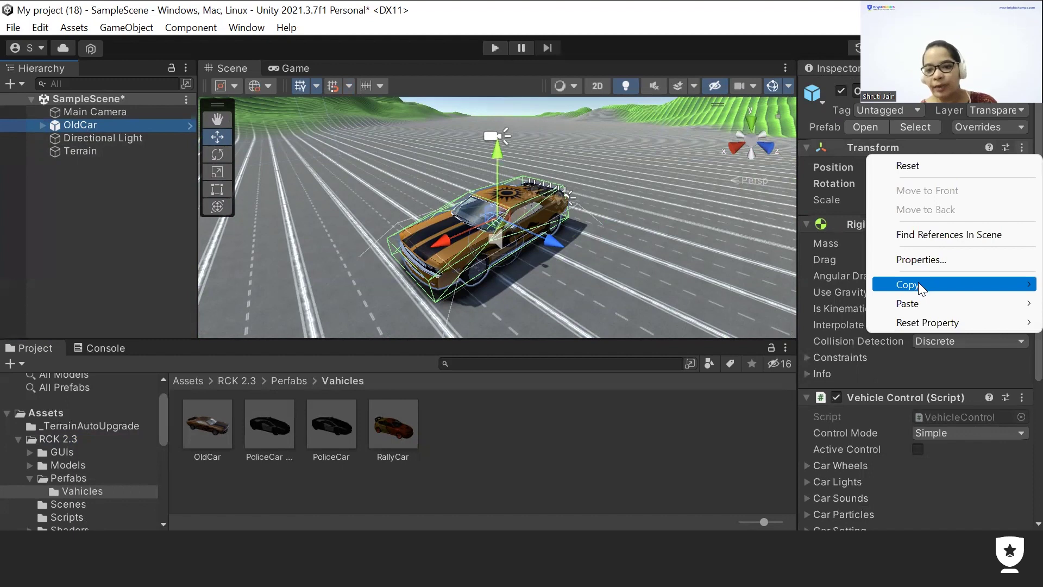
pyautogui.moveTo(918, 283)
pyautogui.click(818, 365)
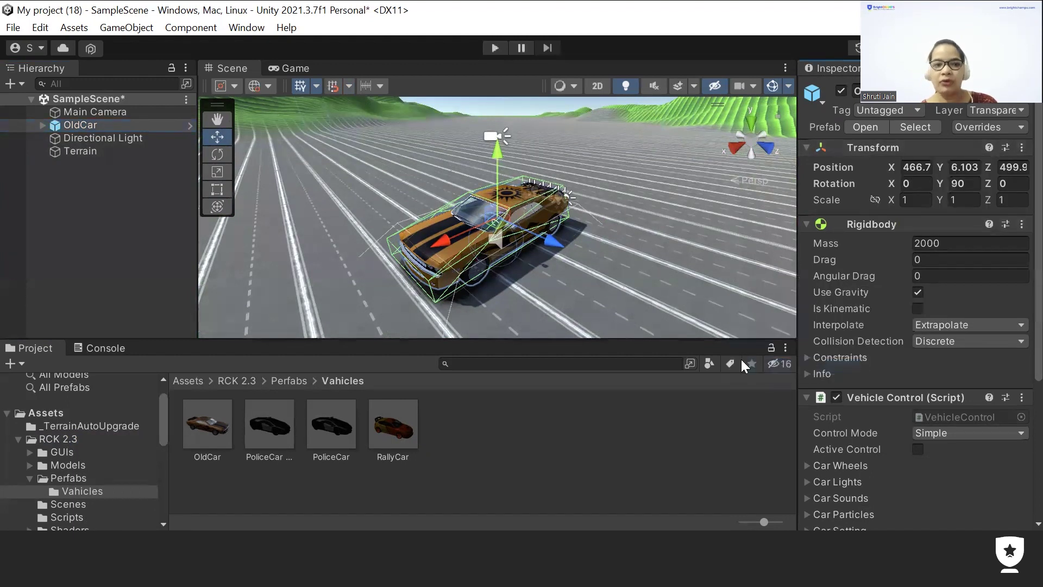
# - Paste OldCar's Transform values onto the Main Camera (466.7, 6.103, 499.9, Y rotation 90)
pyautogui.click(129, 112)
pyautogui.doubleClick(129, 111)
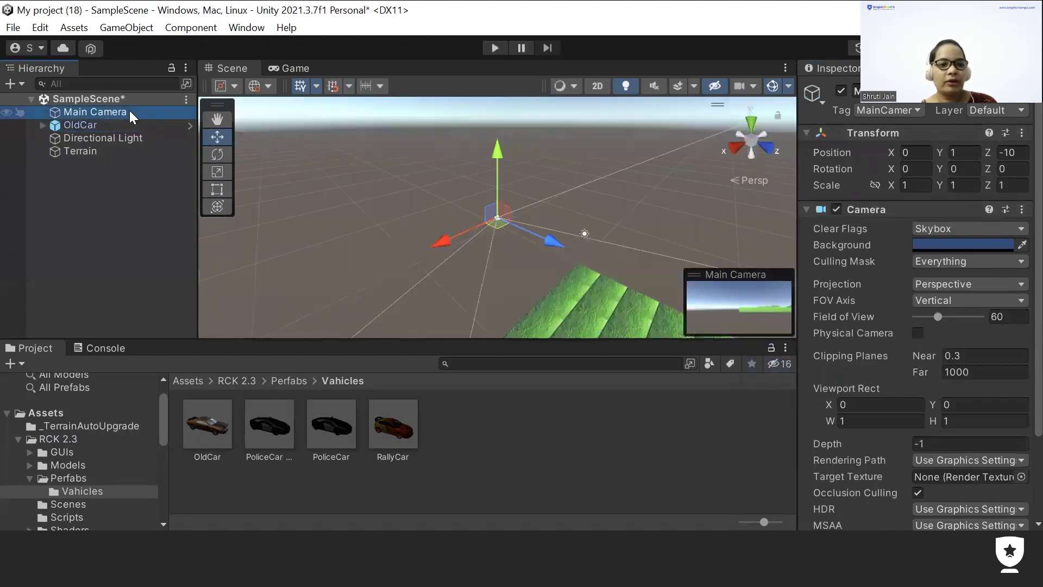
pyautogui.click(1021, 133)
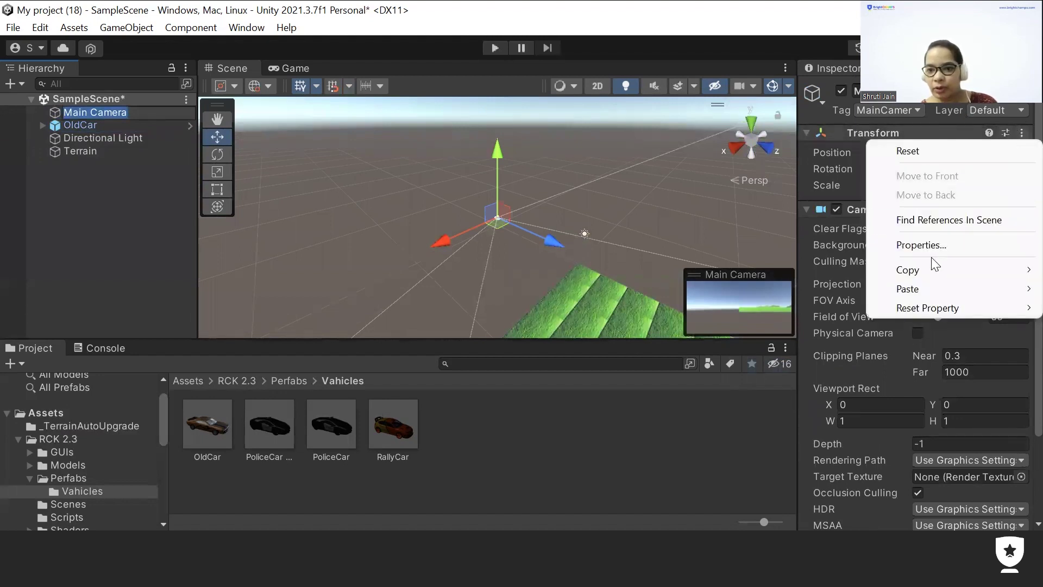
pyautogui.moveTo(928, 288)
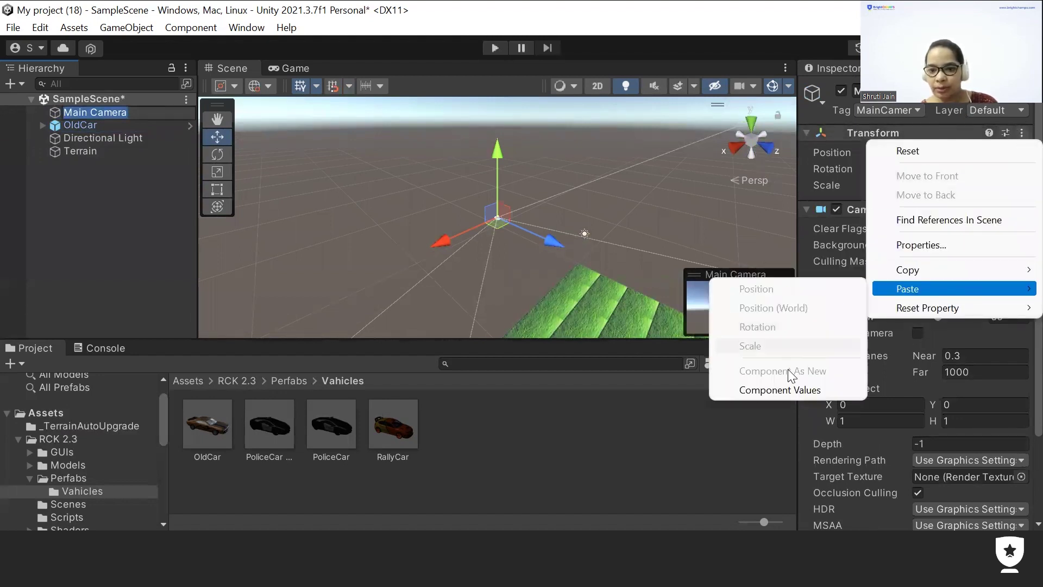
pyautogui.click(788, 389)
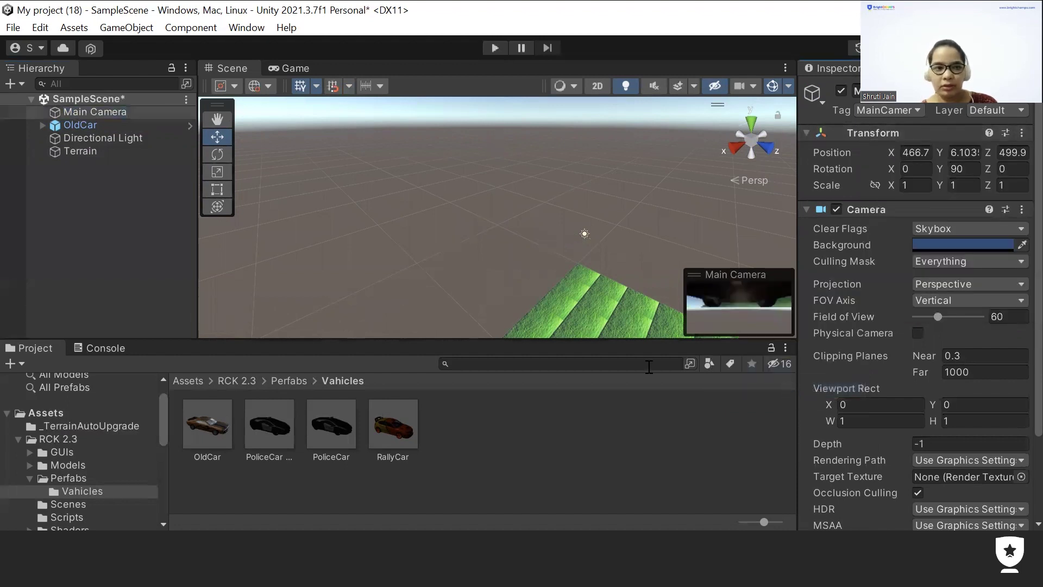
pyautogui.doubleClick(121, 125)
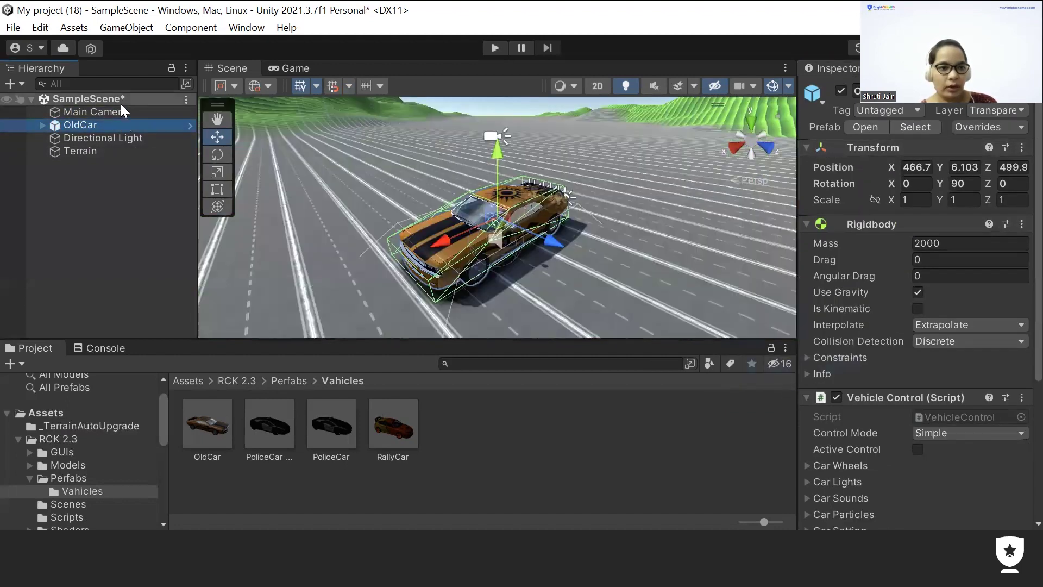
# - Drag the Main Camera behind and just above OldCar to about X 456.3, Y 2, Z 497.8
pyautogui.click(120, 103)
pyautogui.doubleClick(116, 112)
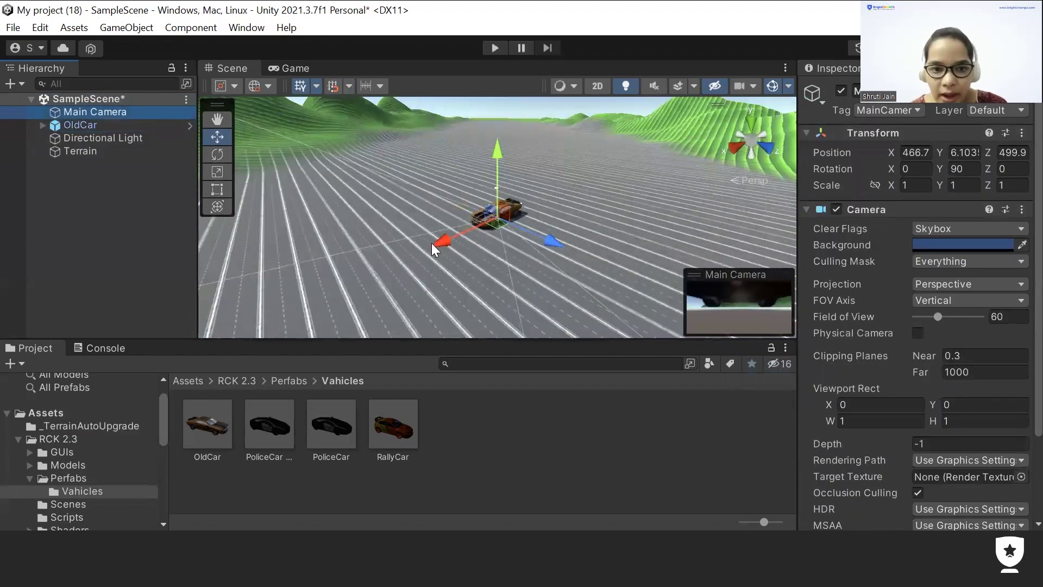
pyautogui.moveTo(432, 243); pyautogui.dragTo(485, 194)
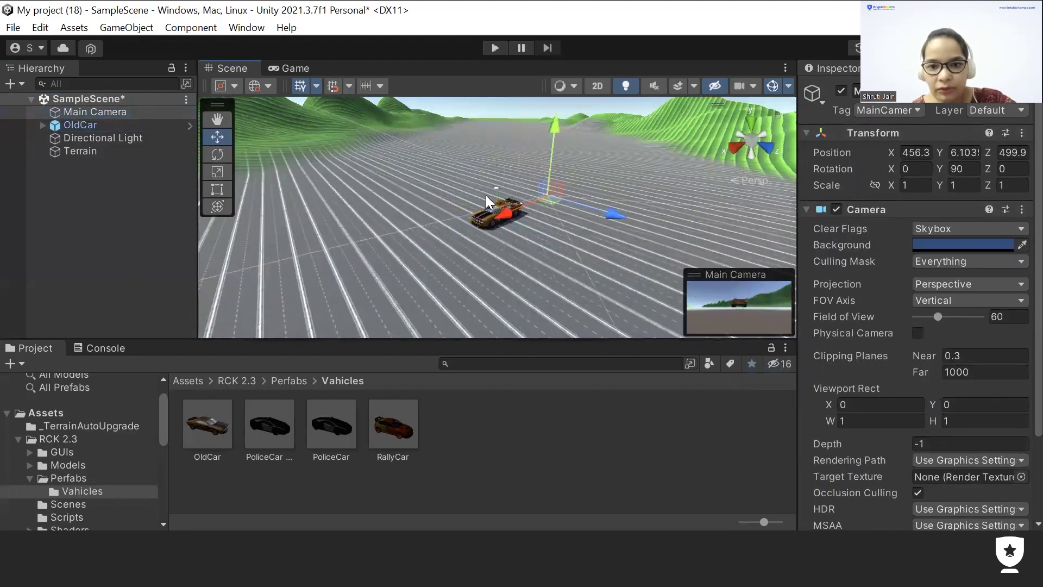
pyautogui.moveTo(543, 136); pyautogui.dragTo(549, 110)
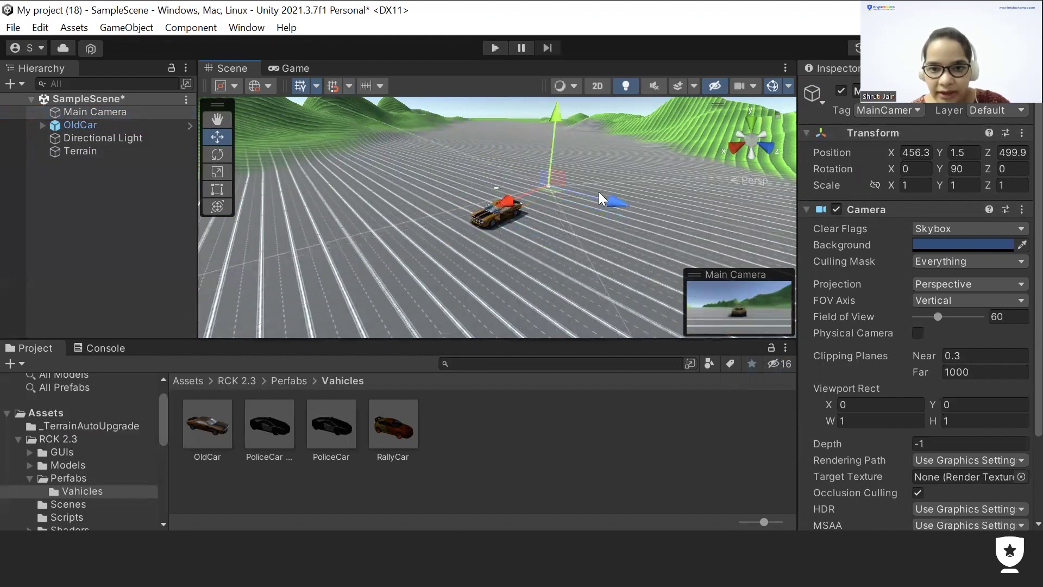
pyautogui.moveTo(620, 199); pyautogui.dragTo(613, 199)
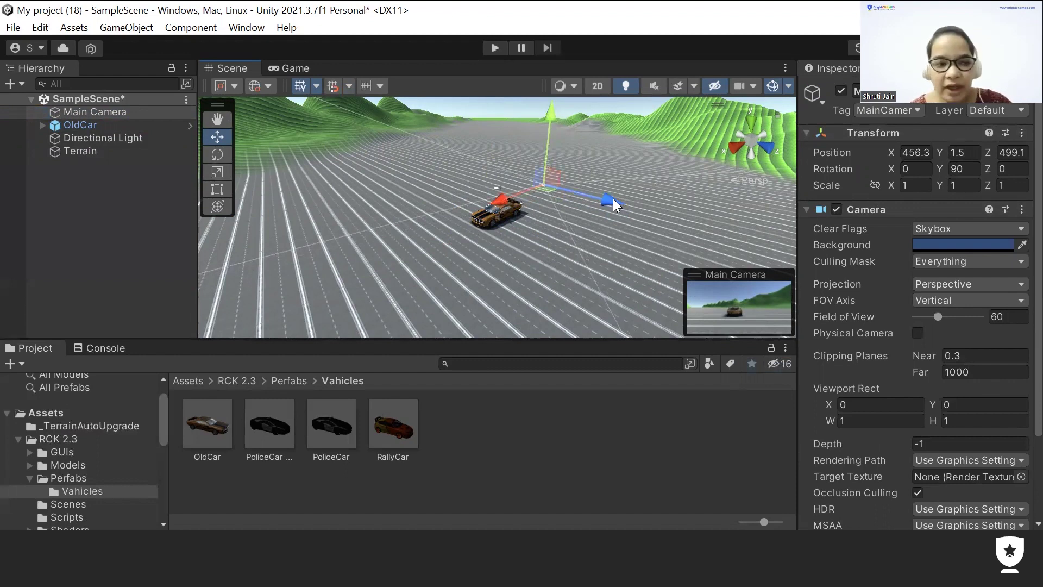
pyautogui.moveTo(614, 202)
pyautogui.mouseDown()
pyautogui.moveTo(405, 150)
pyautogui.moveTo(480, 152)
pyautogui.moveTo(597, 201)
pyautogui.mouseUp()
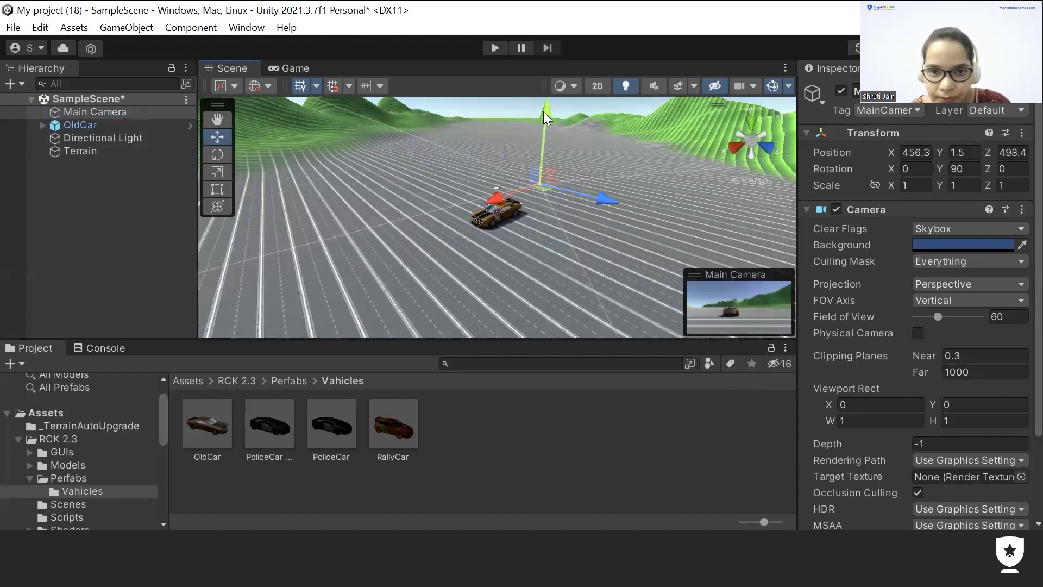
pyautogui.moveTo(543, 112); pyautogui.dragTo(549, 105)
pyautogui.moveTo(601, 194); pyautogui.dragTo(597, 194)
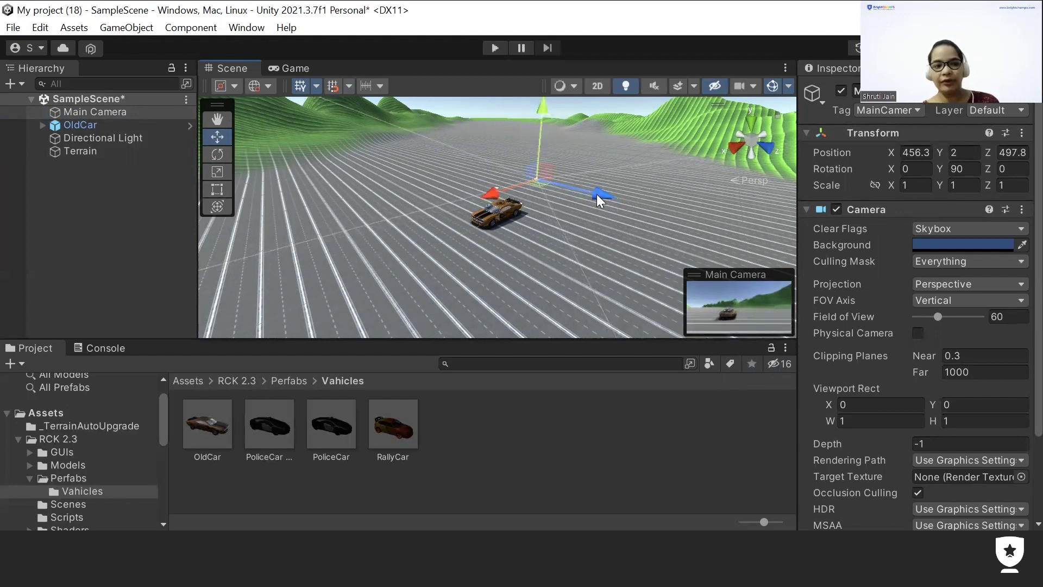
pyautogui.click(45, 130)
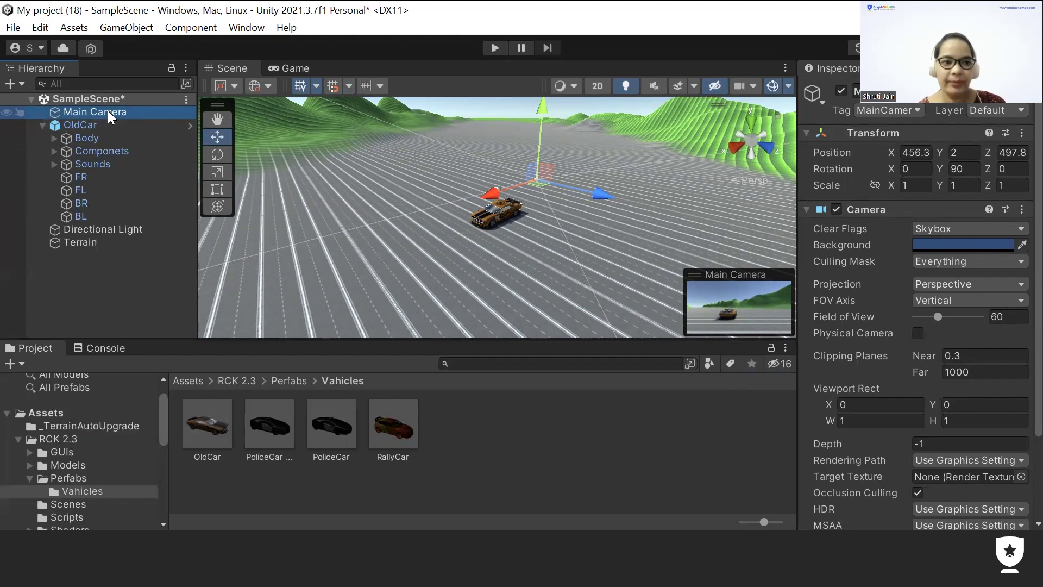
pyautogui.moveTo(108, 110); pyautogui.dragTo(103, 222)
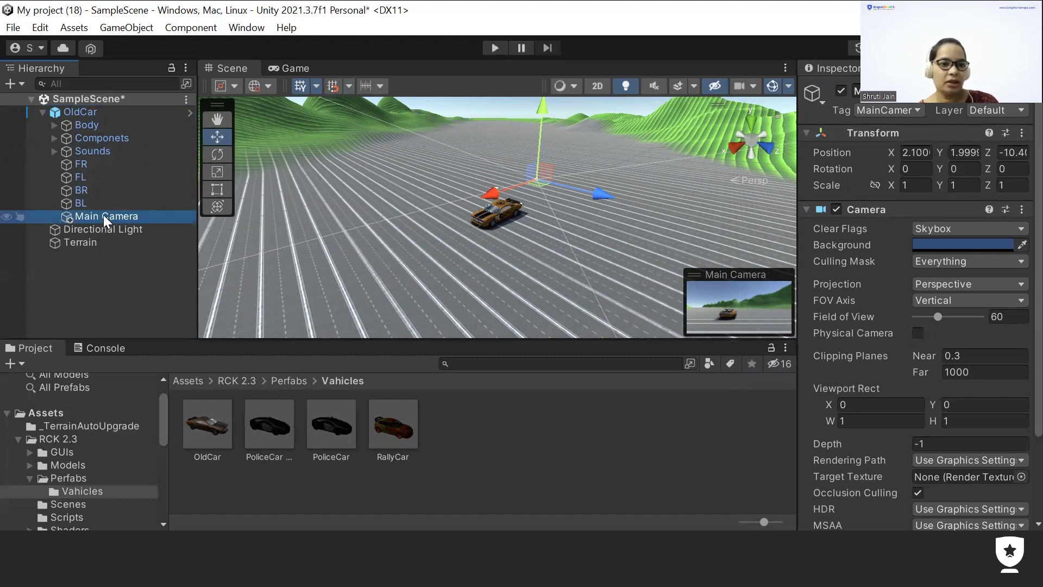
pyautogui.moveTo(103, 215); pyautogui.dragTo(113, 120)
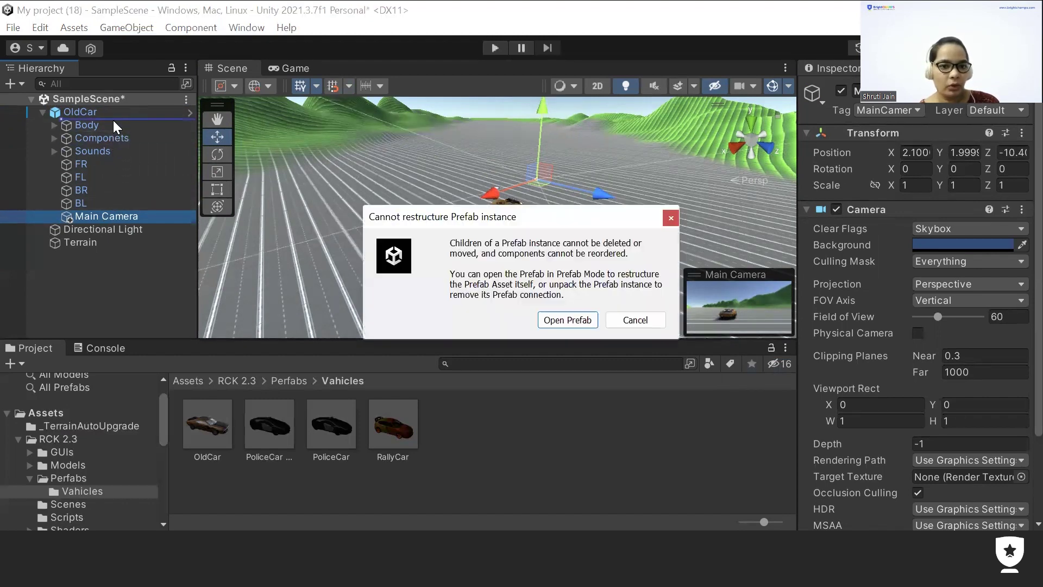
pyautogui.click(567, 320)
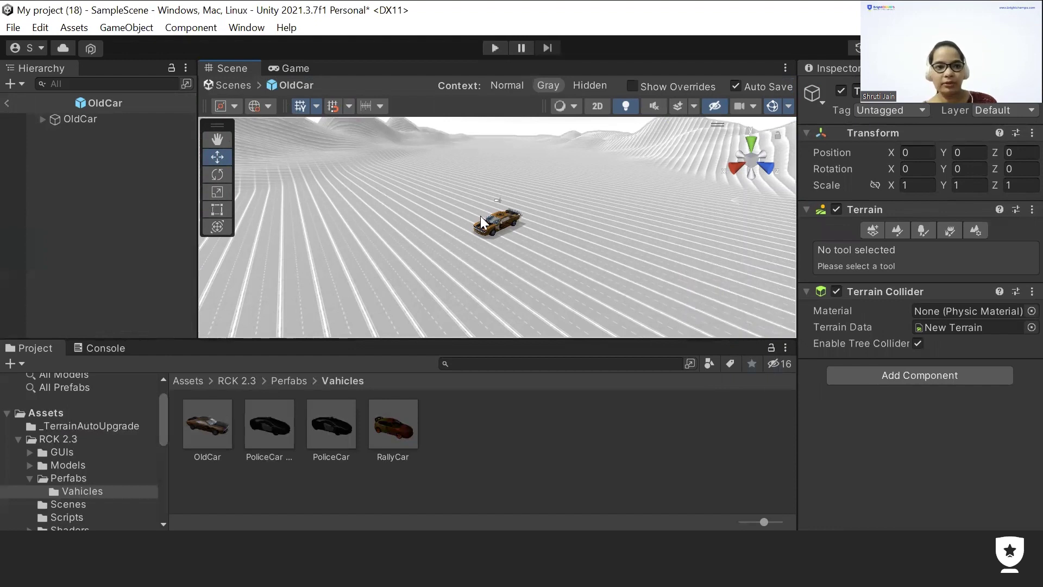
pyautogui.click(243, 86)
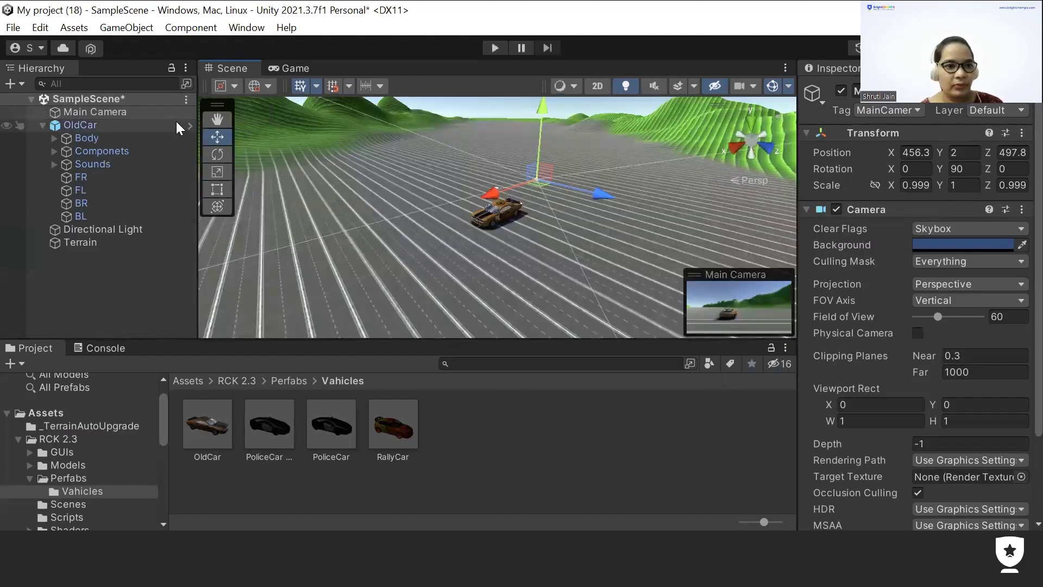
# - Try parenting Main Camera under OldCar, then open the OldCar prefab after restructuring is refused
pyautogui.click(127, 111)
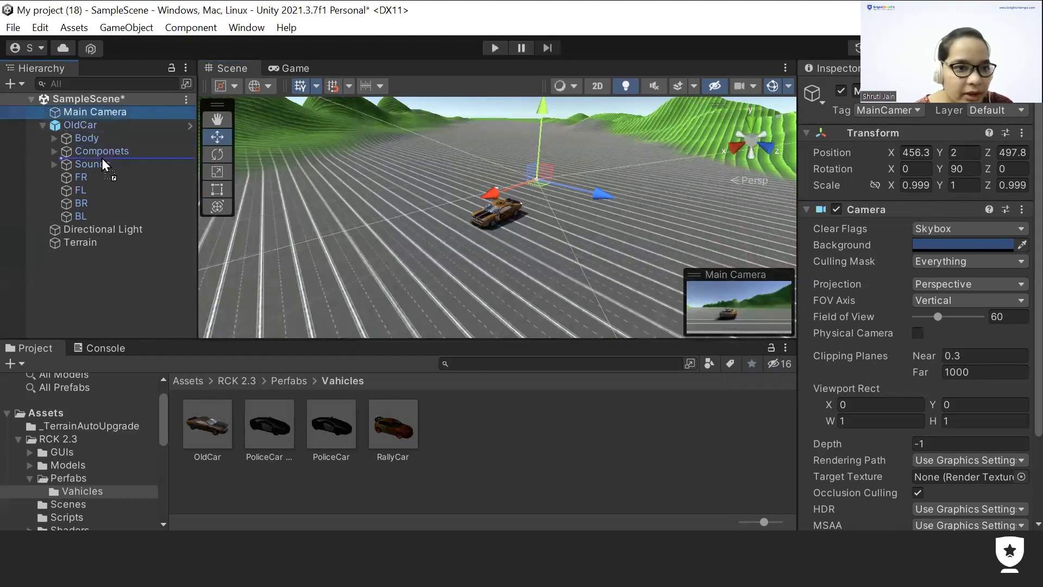
pyautogui.moveTo(102, 158); pyautogui.dragTo(102, 151)
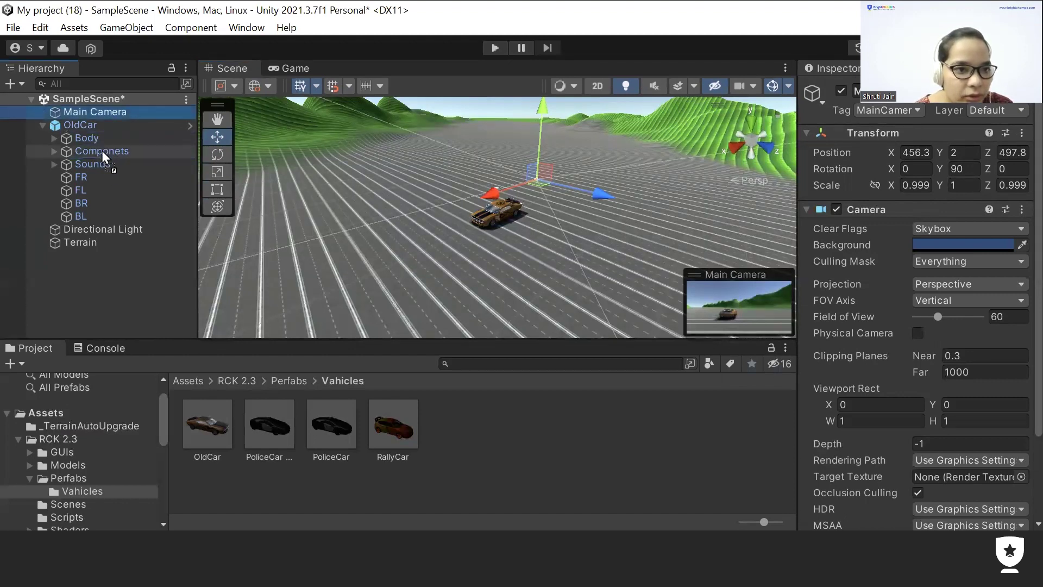
pyautogui.click(82, 126)
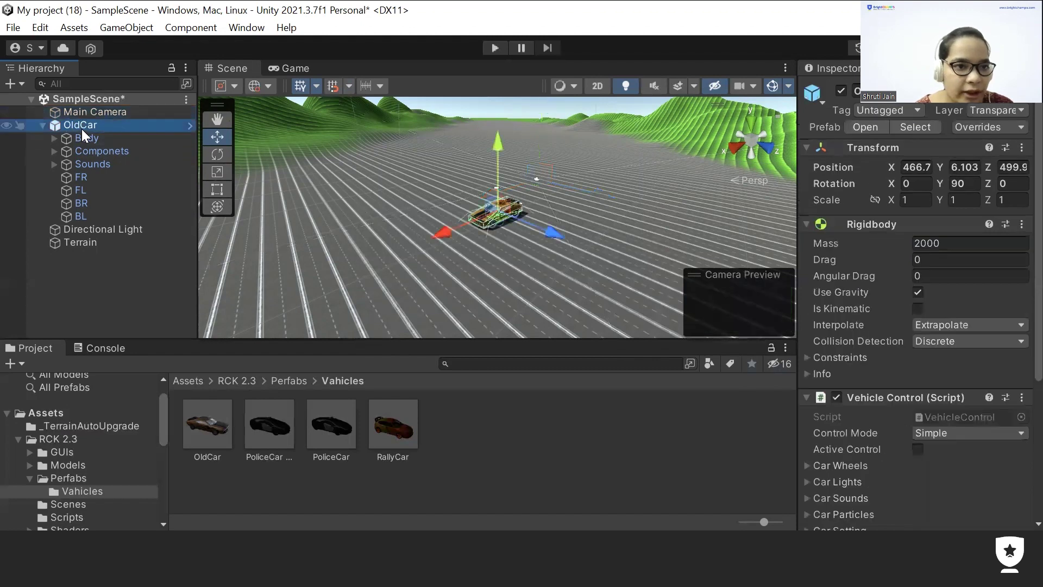
pyautogui.rightClick(82, 129)
pyautogui.click(24, 239)
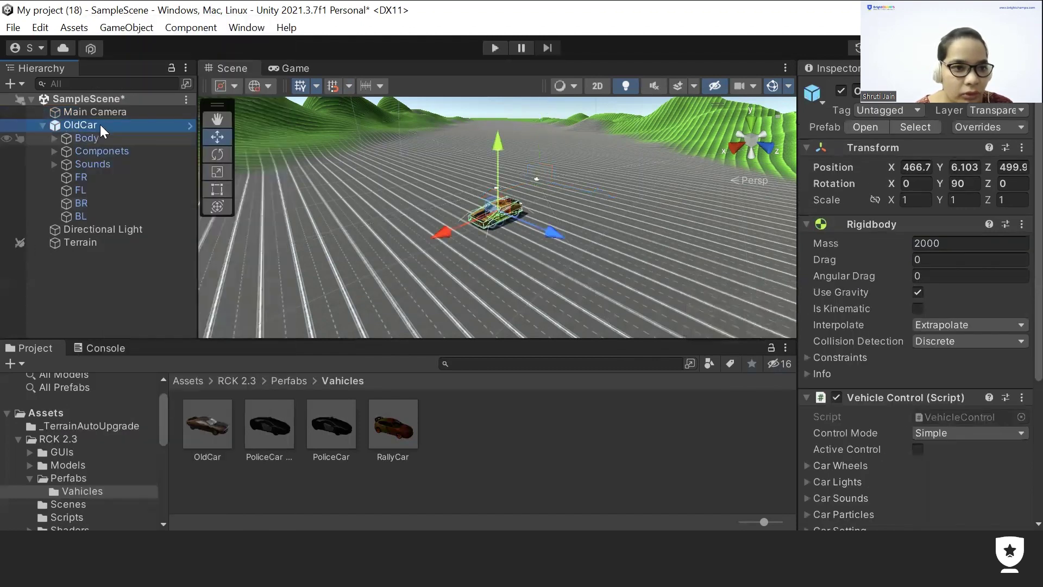
pyautogui.moveTo(115, 110); pyautogui.dragTo(111, 209)
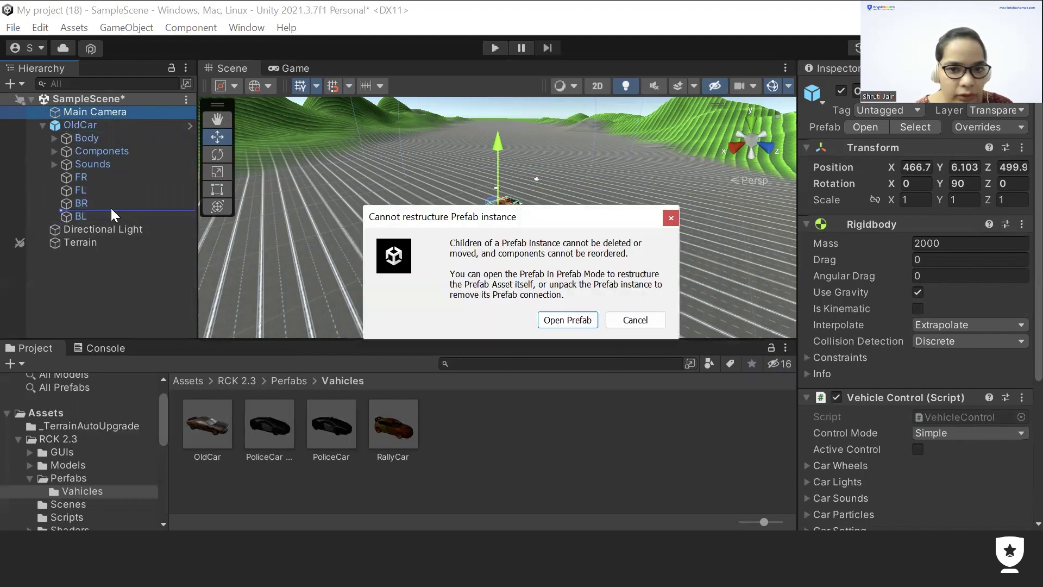
pyautogui.click(568, 320)
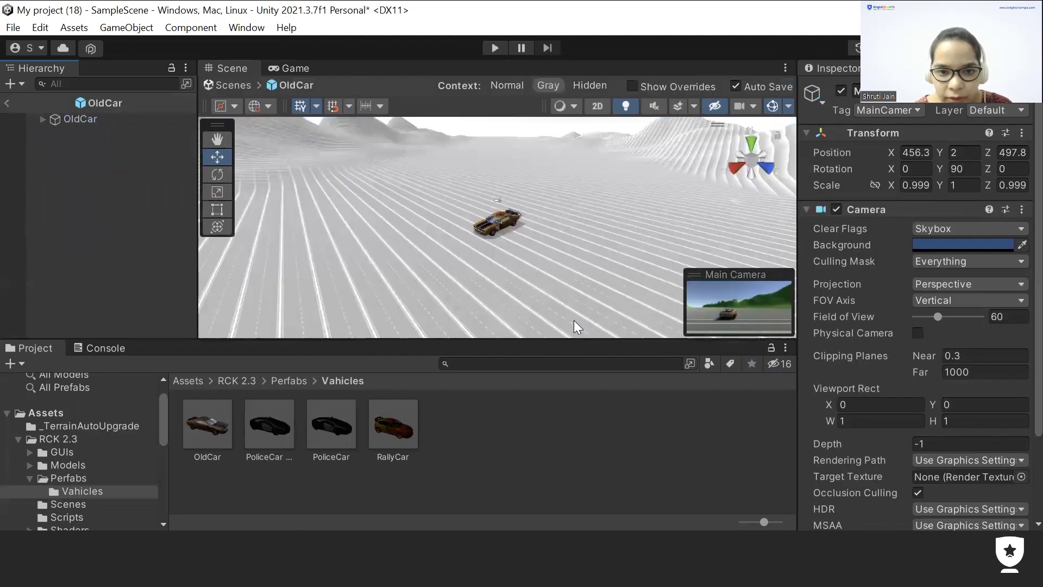
pyautogui.click(103, 119)
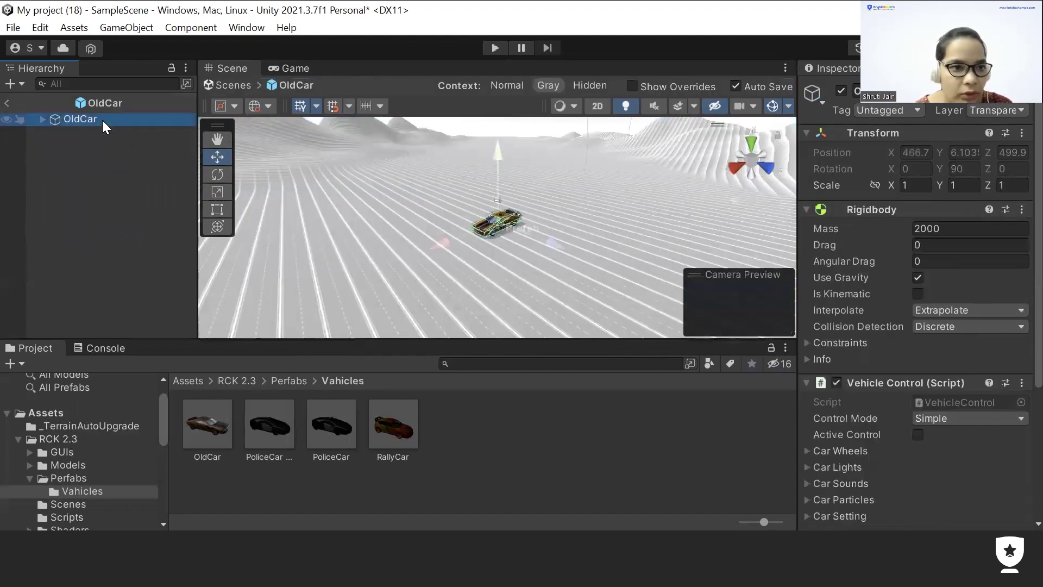
pyautogui.click(94, 103)
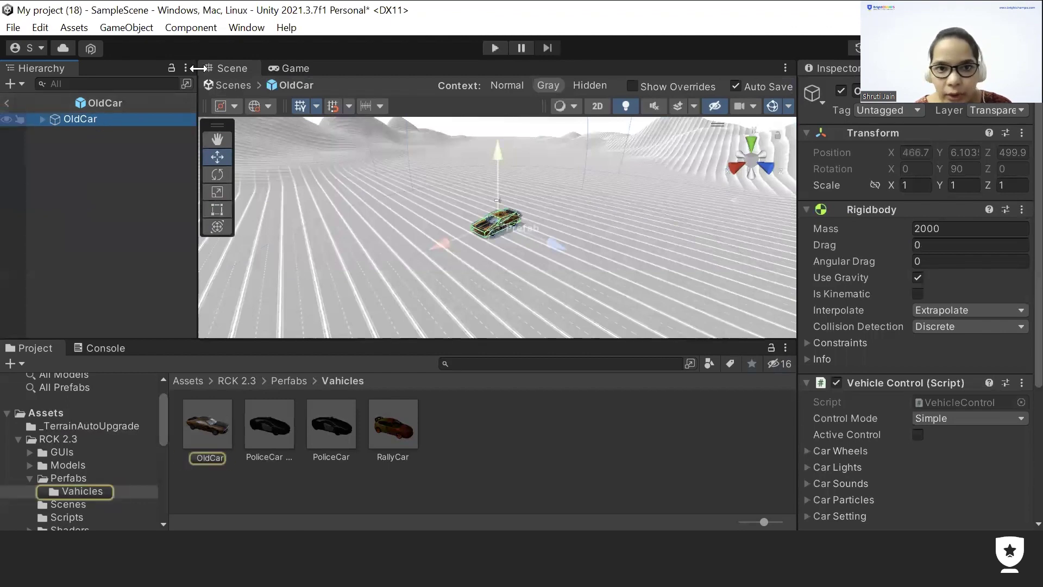
pyautogui.click(493, 49)
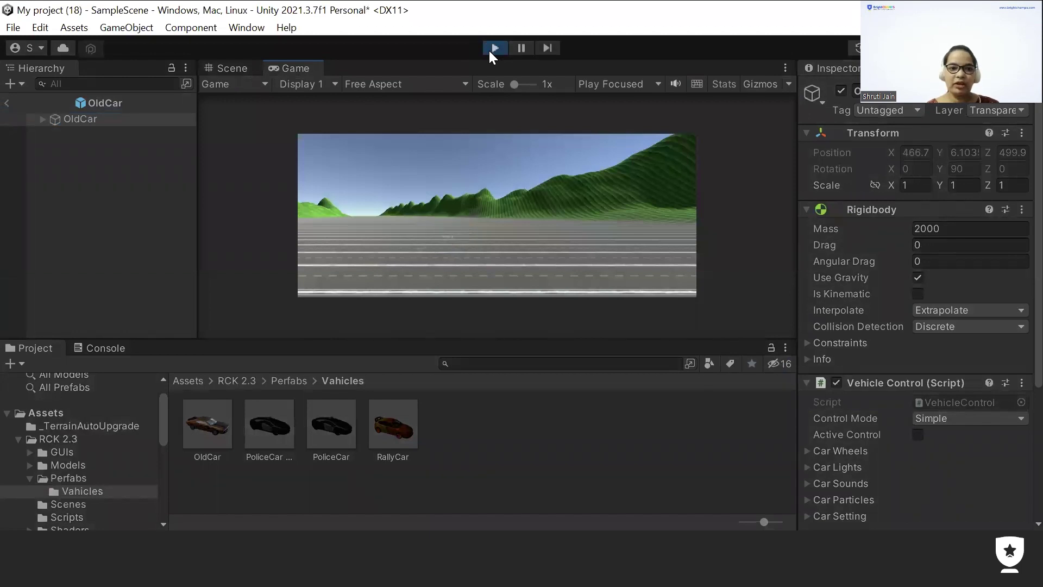
pyautogui.click(489, 51)
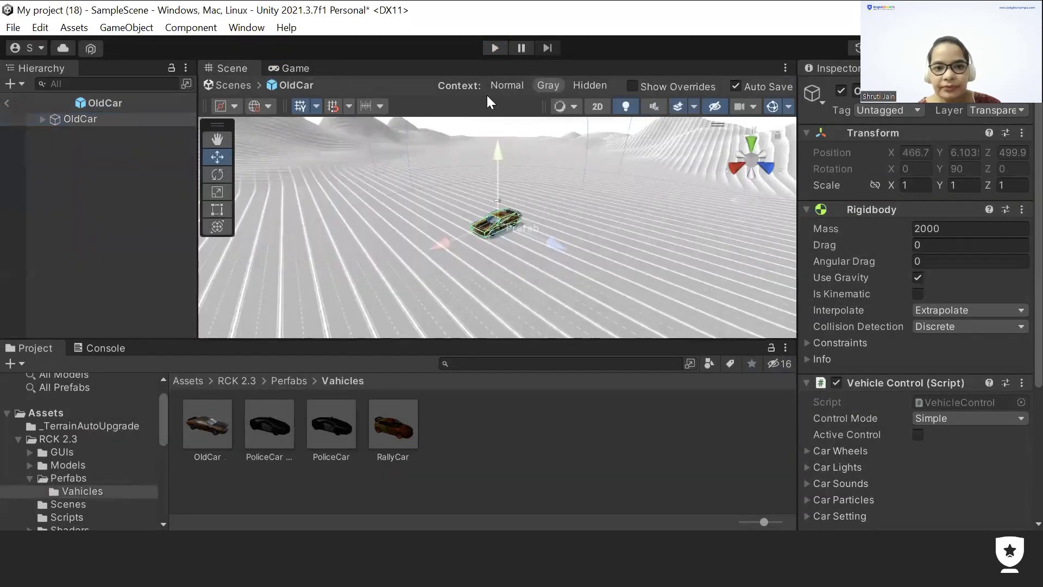
pyautogui.click(37, 117)
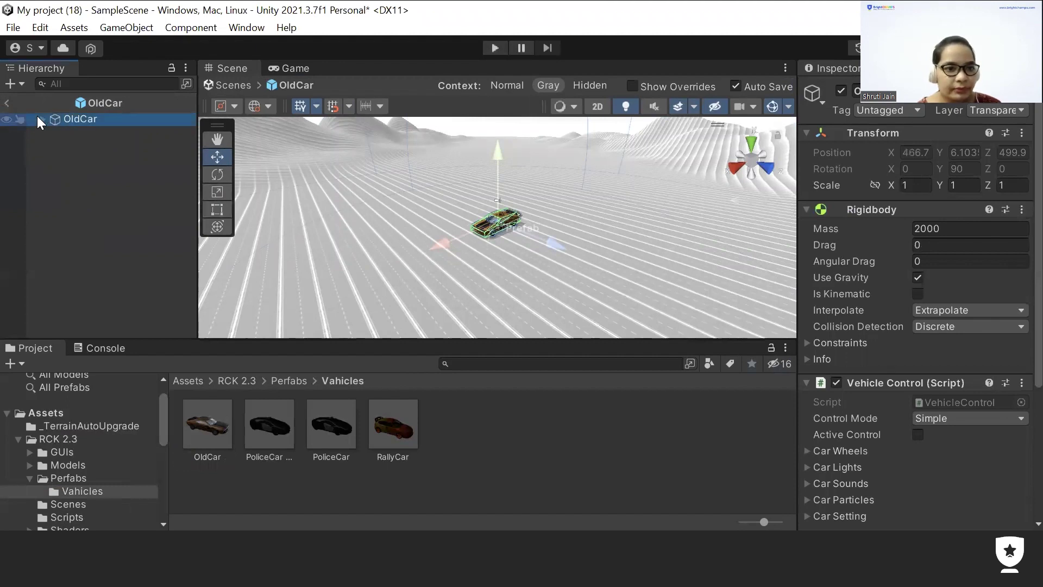
pyautogui.click(131, 103)
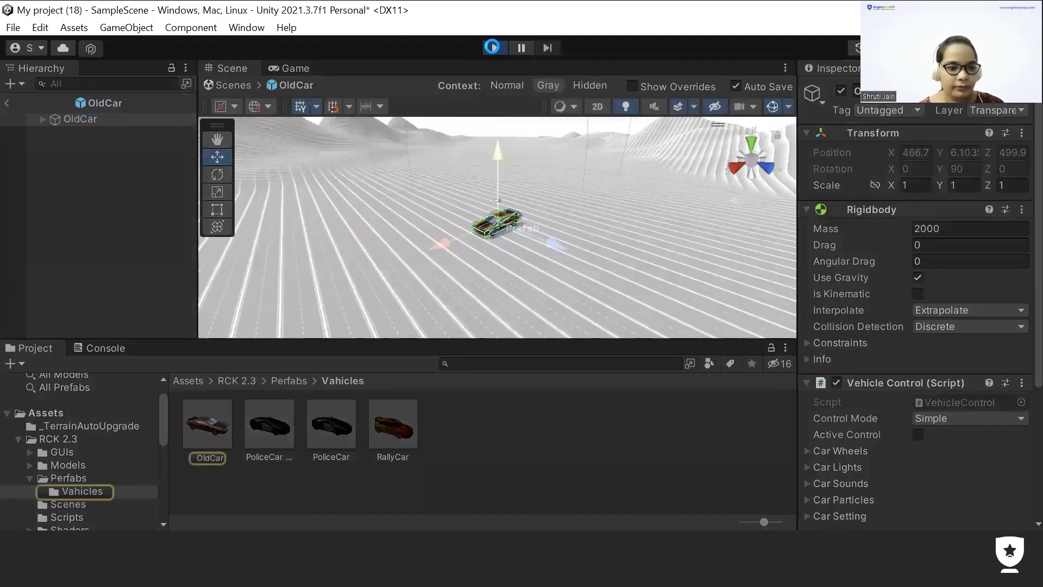
pyautogui.click(492, 47)
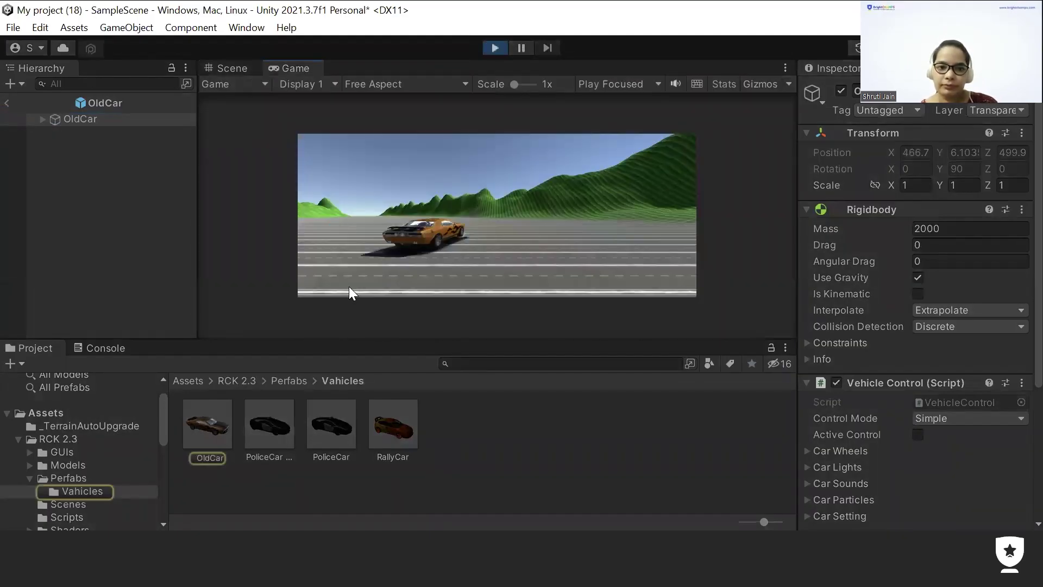
pyautogui.click(521, 48)
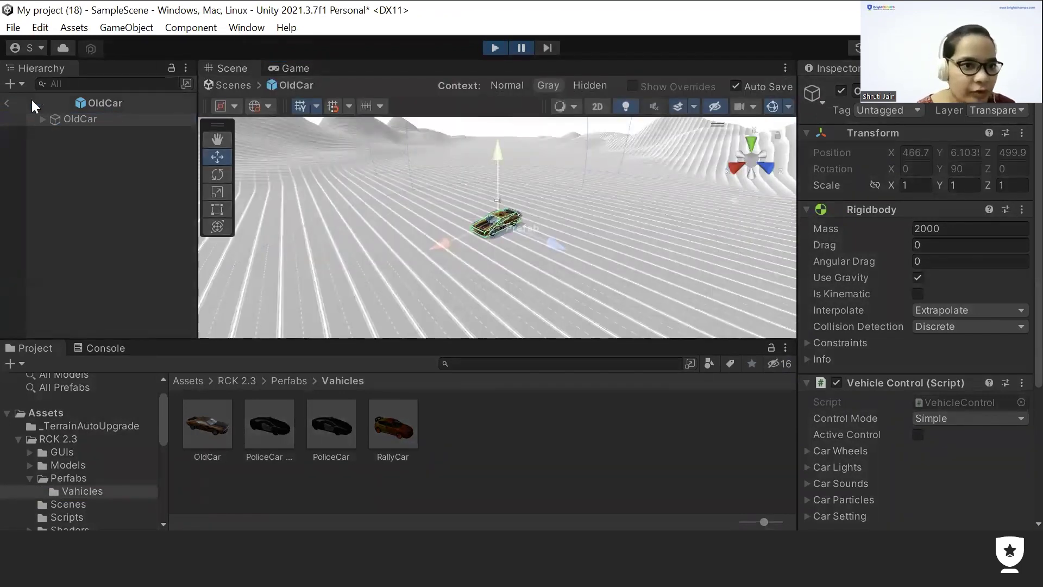
# - Return from the prefab to SampleScene and drag Main Camera under OldCar
pyautogui.click(6, 104)
pyautogui.click(6, 107)
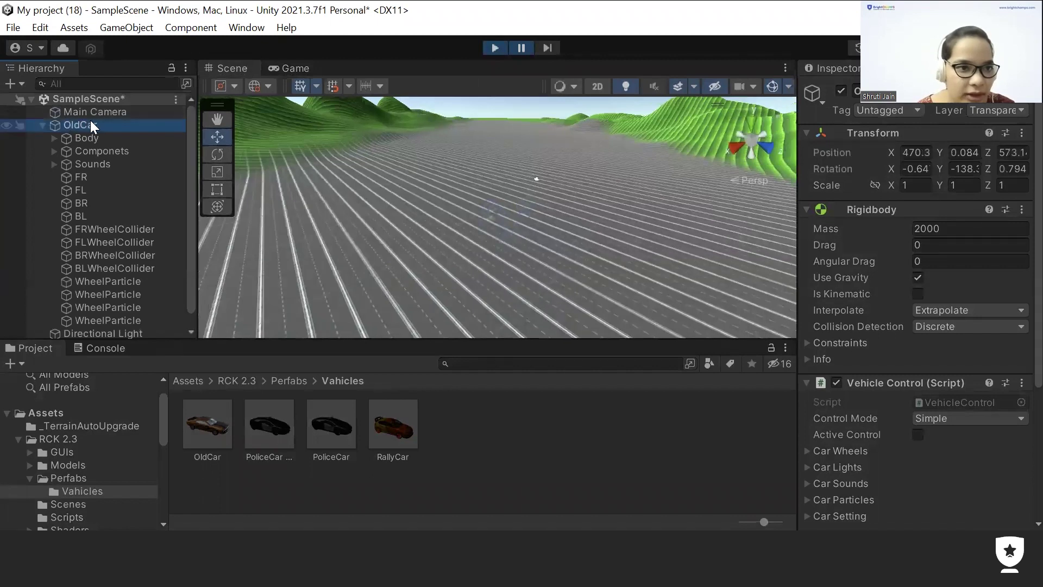
pyautogui.click(122, 112)
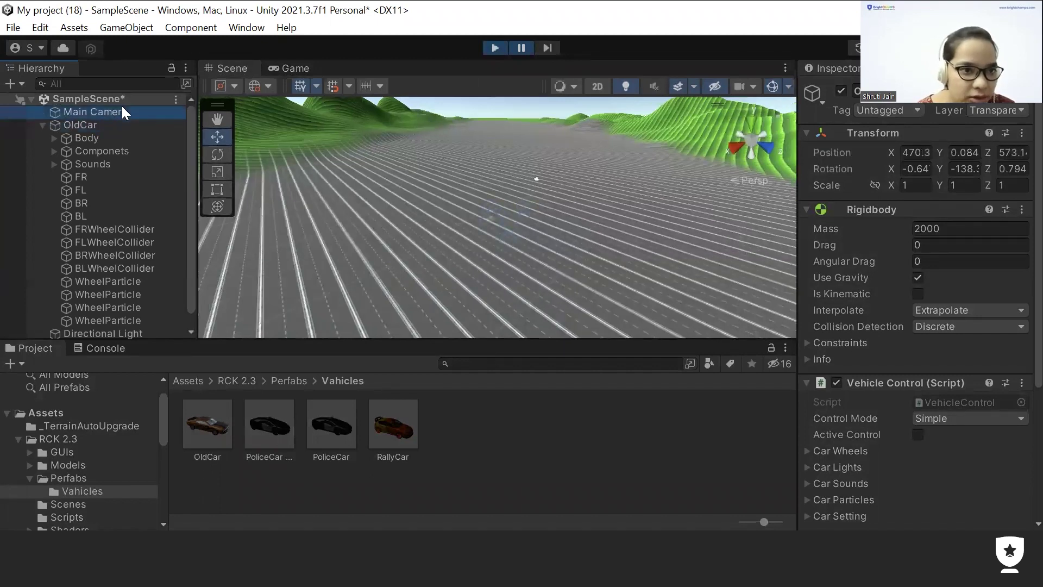
pyautogui.moveTo(121, 106); pyautogui.dragTo(113, 132)
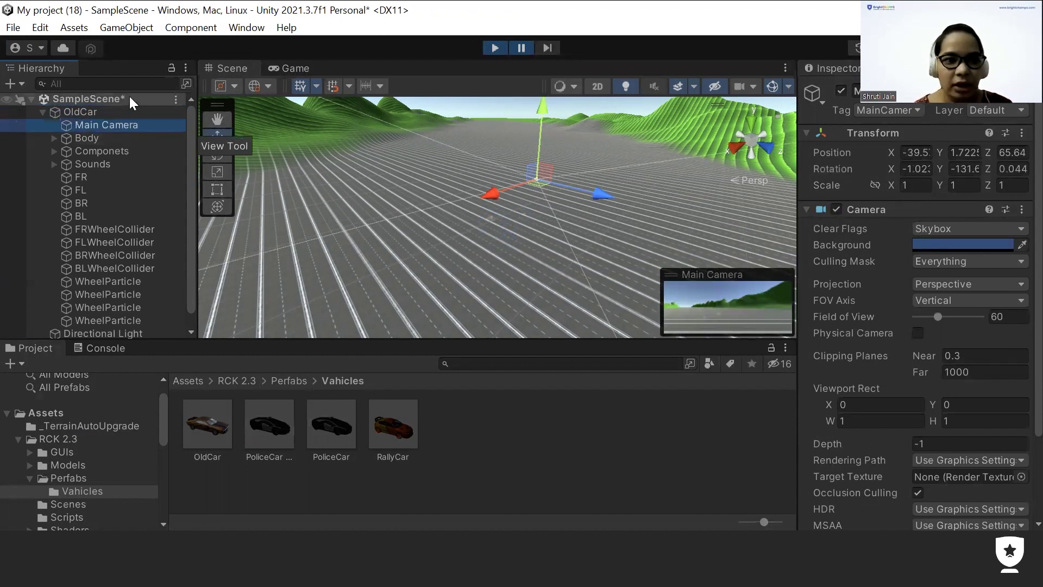
# - Collapse OldCar's parts, stop the running game and start Play mode again
pyautogui.click(44, 110)
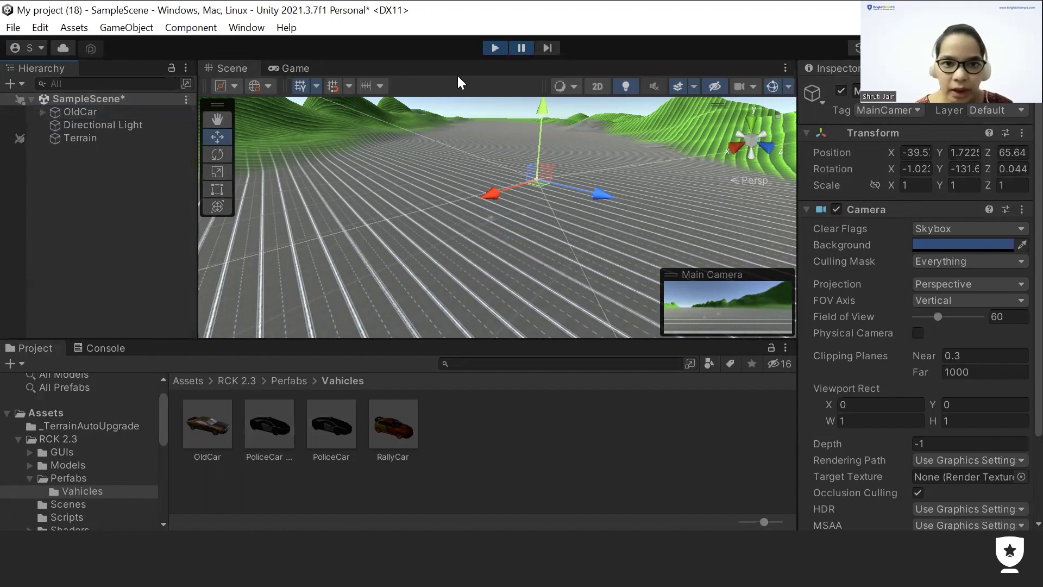
pyautogui.click(494, 48)
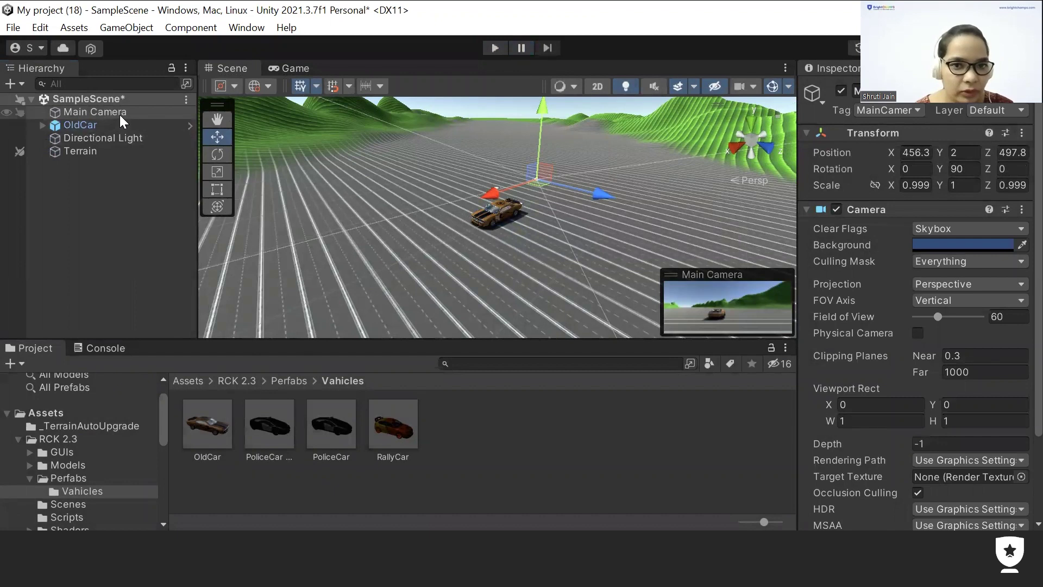
pyautogui.click(494, 48)
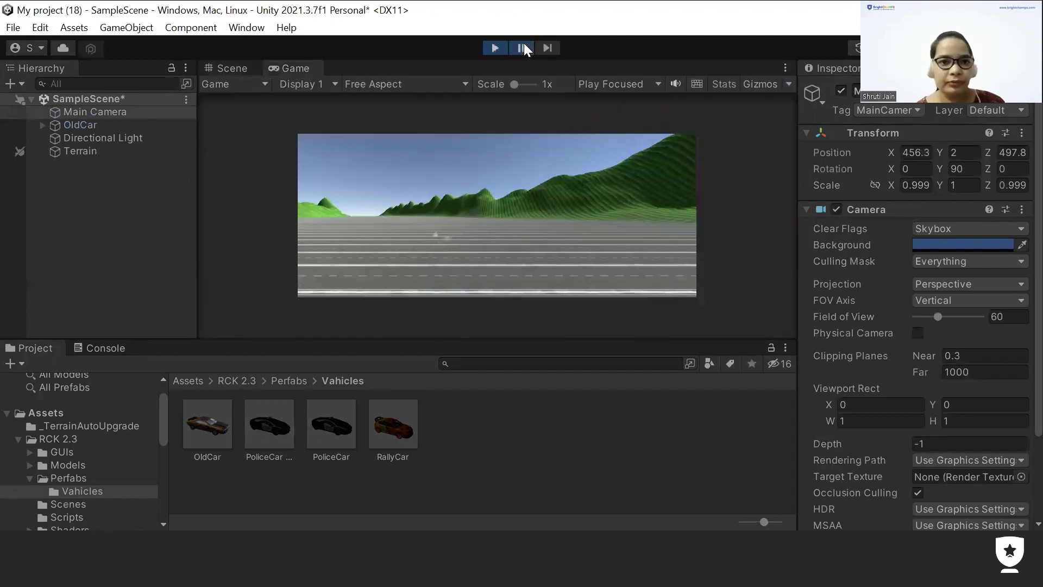
# - Stop the test run and drag Main Camera into OldCar's Body, then below its wheel entries
pyautogui.click(522, 47)
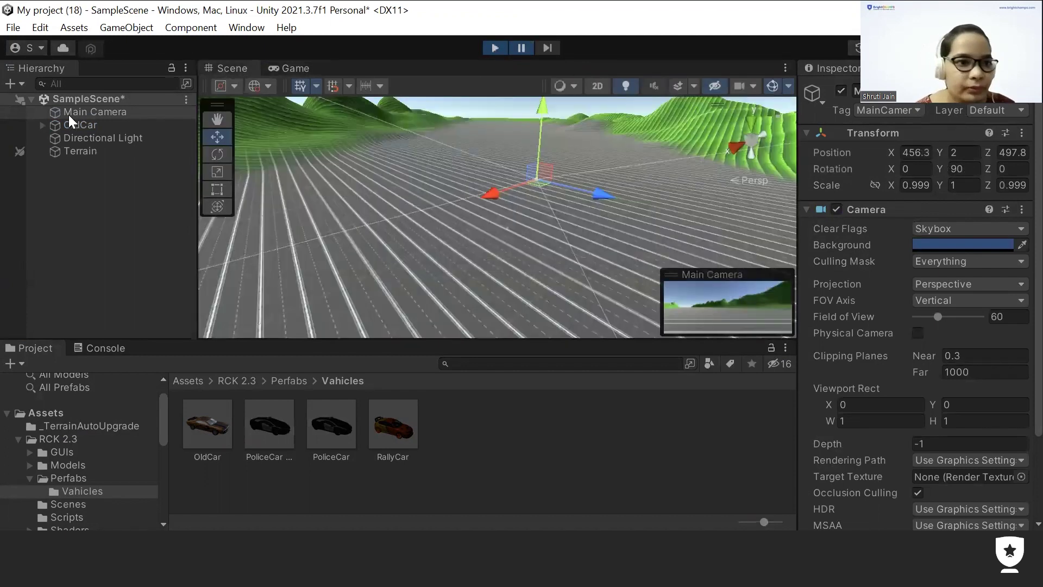
pyautogui.click(38, 125)
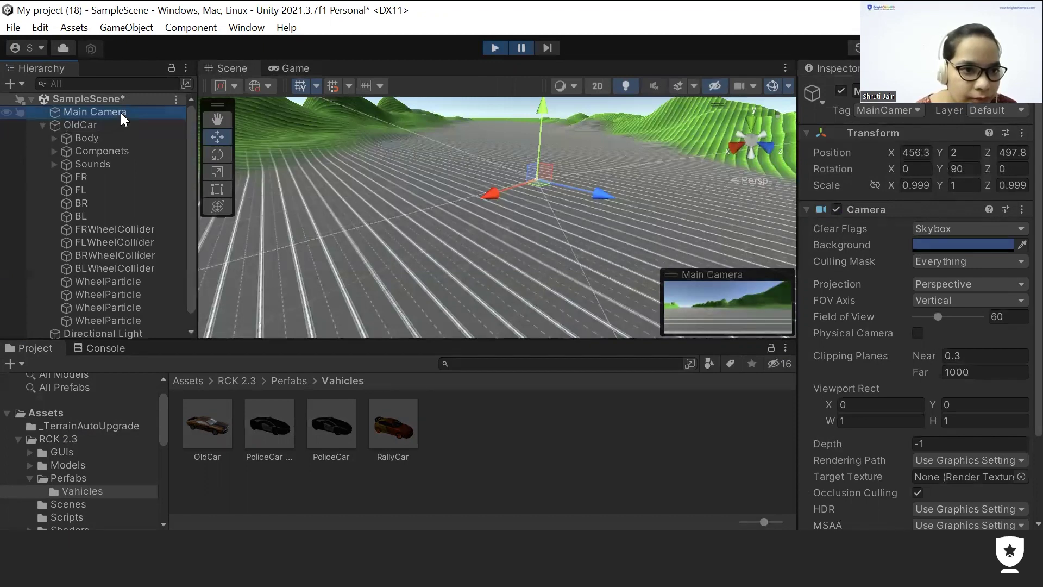
pyautogui.moveTo(121, 112); pyautogui.dragTo(116, 208)
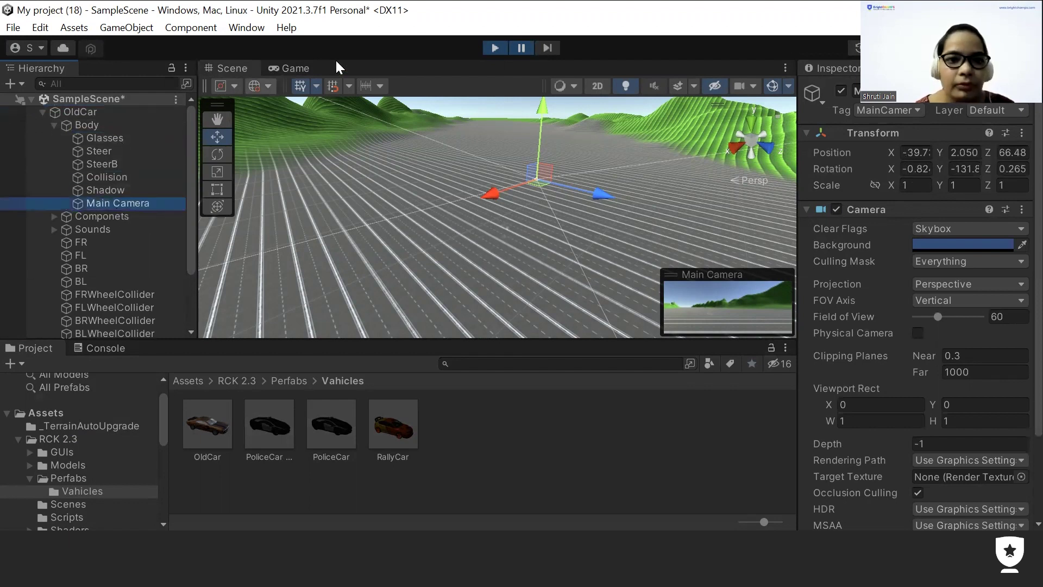
pyautogui.click(491, 48)
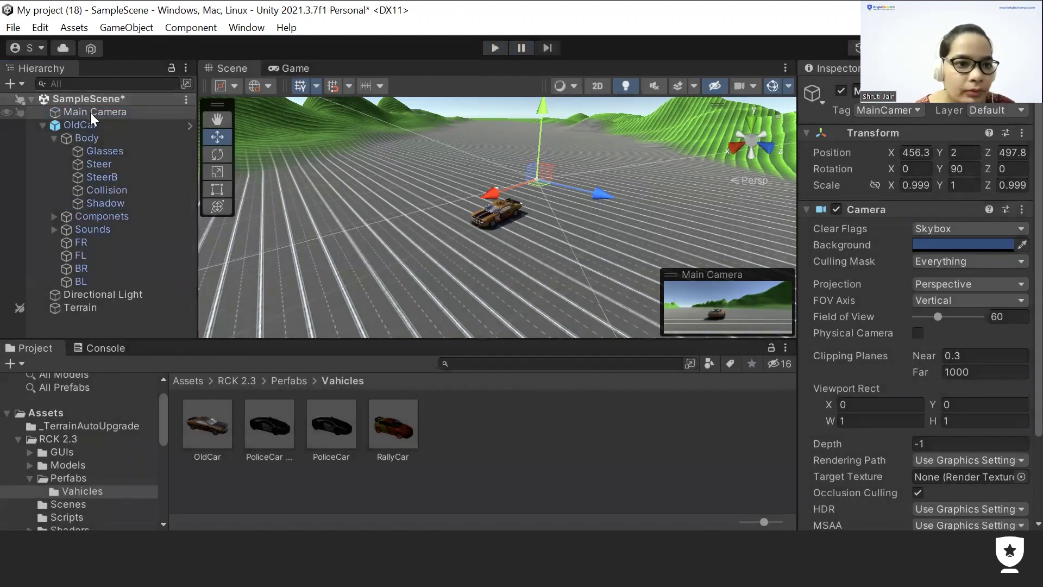
pyautogui.moveTo(91, 112); pyautogui.dragTo(94, 291)
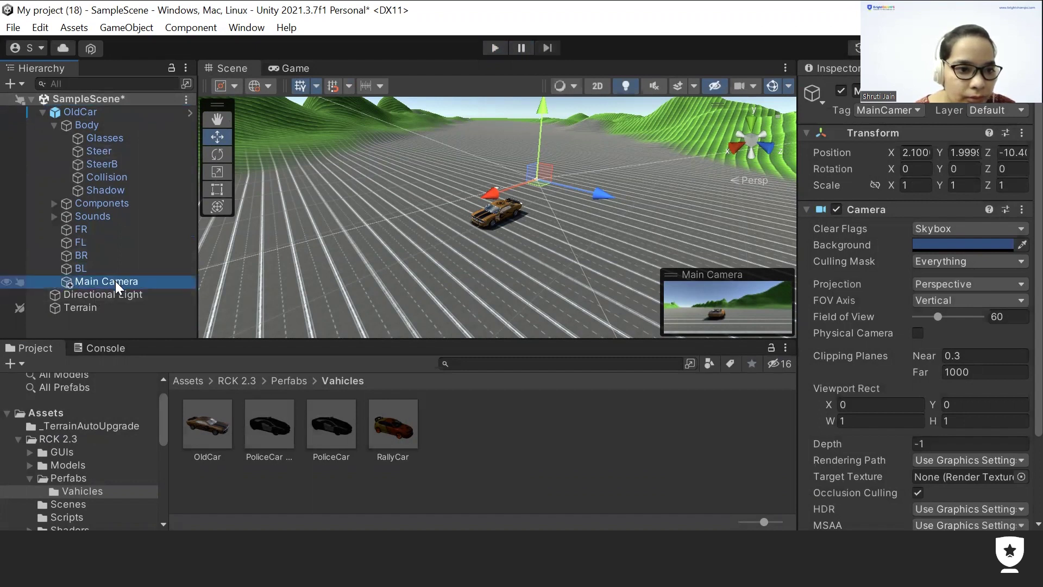
# - Move Main Camera below the Components group, open the OldCar prefab, and start Play
pyautogui.moveTo(116, 281); pyautogui.dragTo(116, 214)
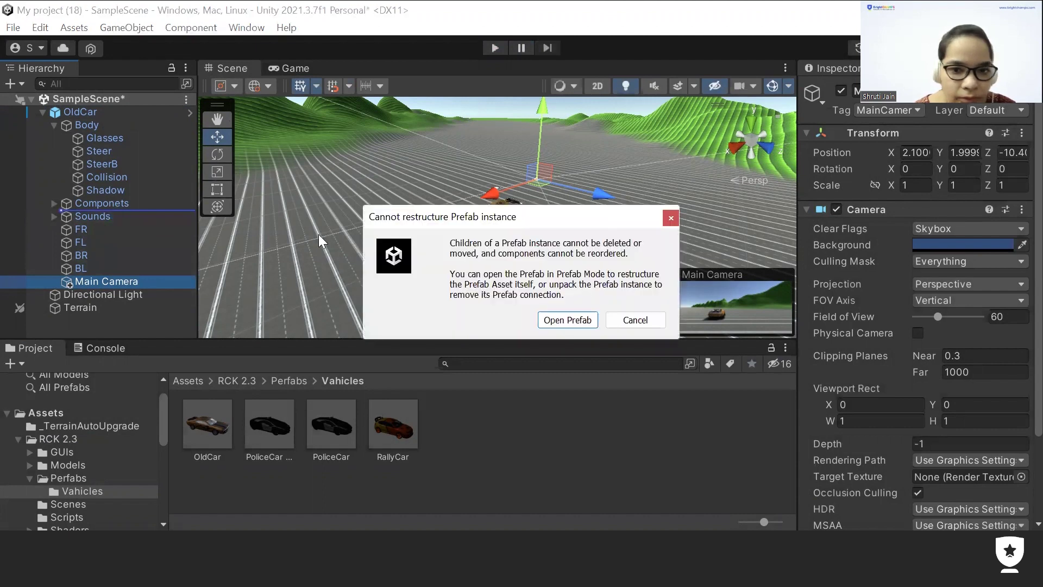
pyautogui.click(576, 318)
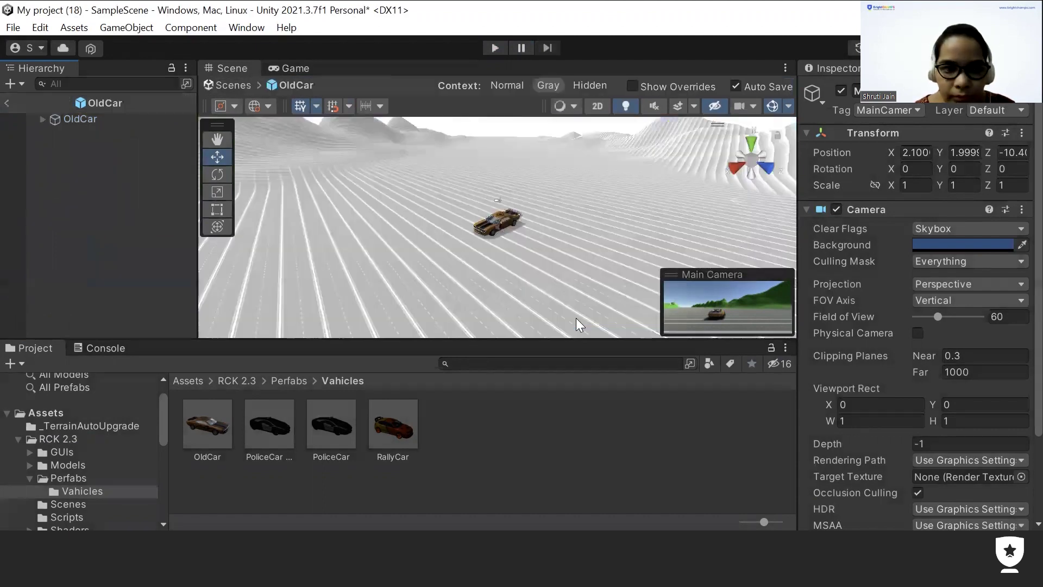
pyautogui.click(494, 47)
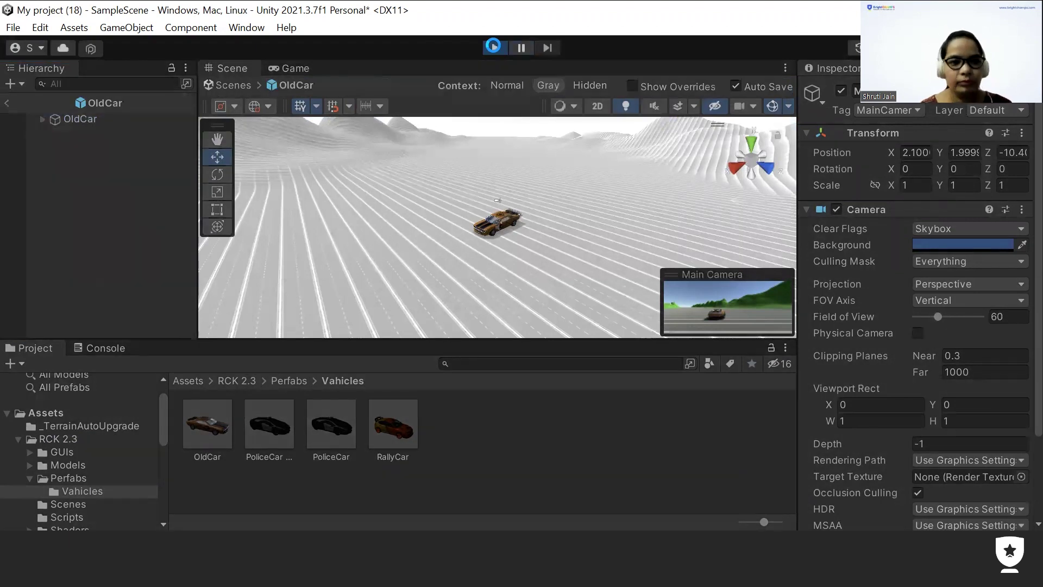